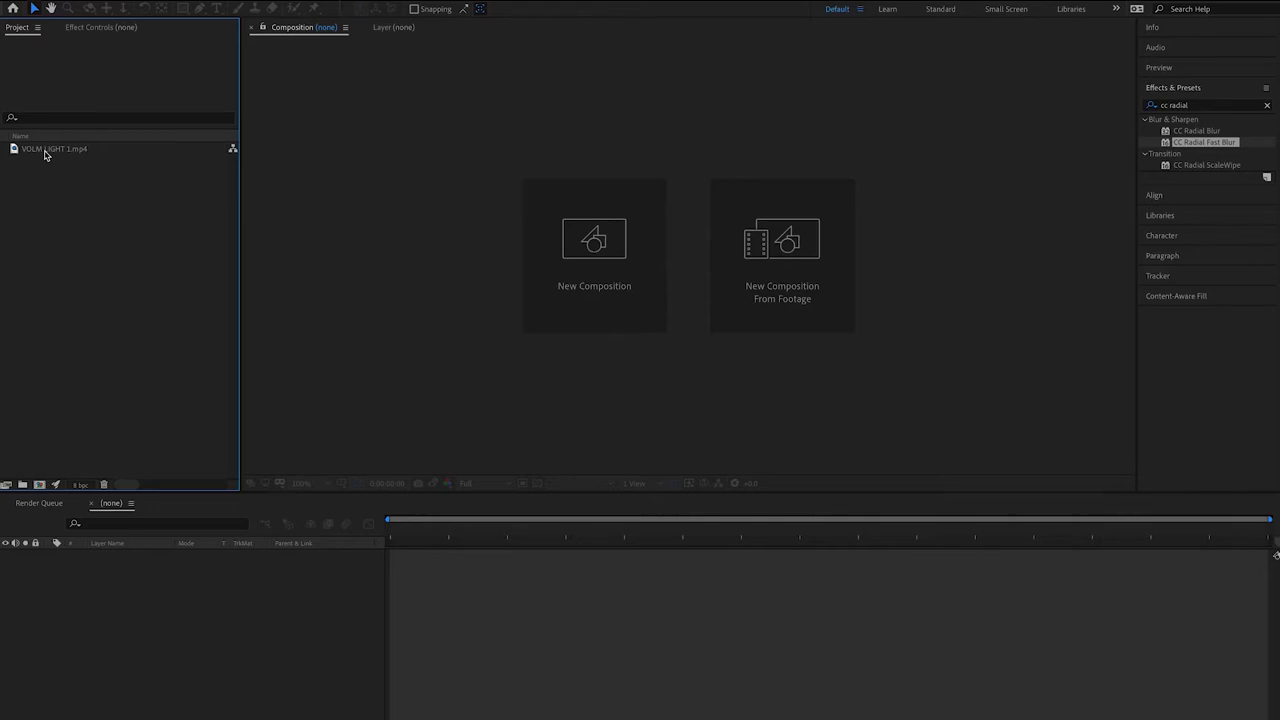
Create a composition from the VOLM LIGHT 1.mp4 footage and run Track Camera on its layer.
left_click_drag(44, 153, 40, 488)
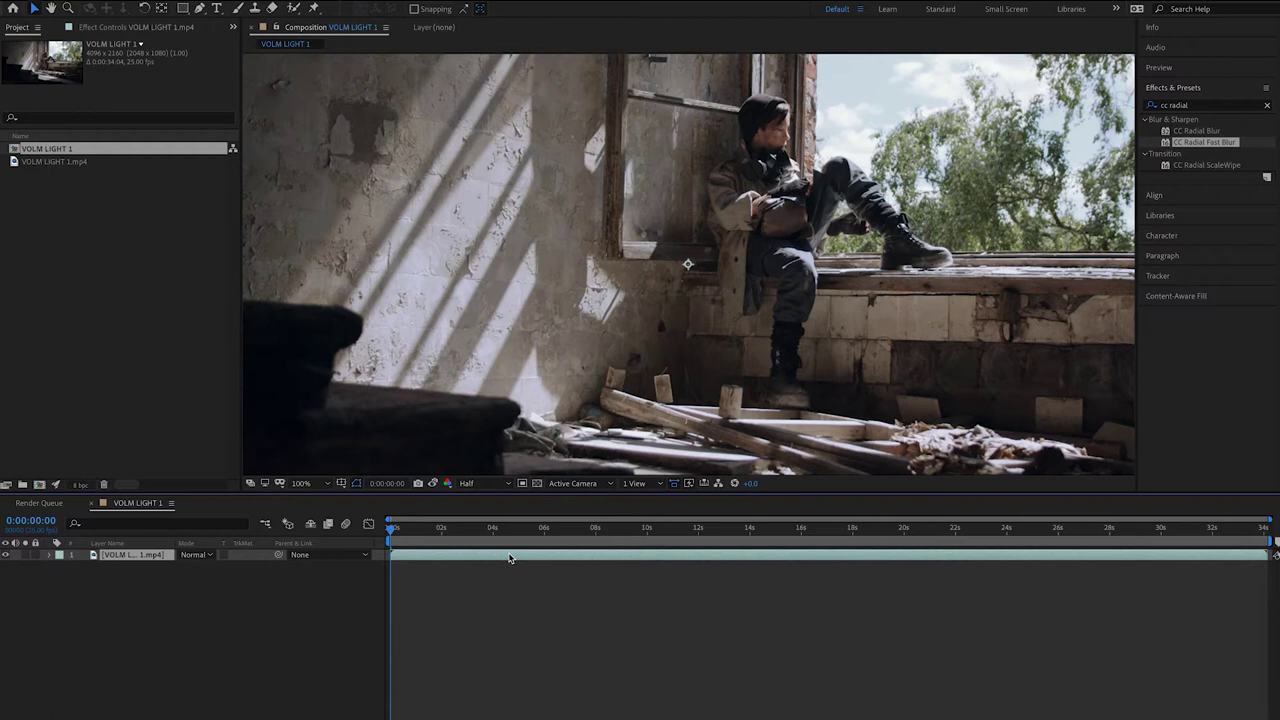
right_click(509, 558)
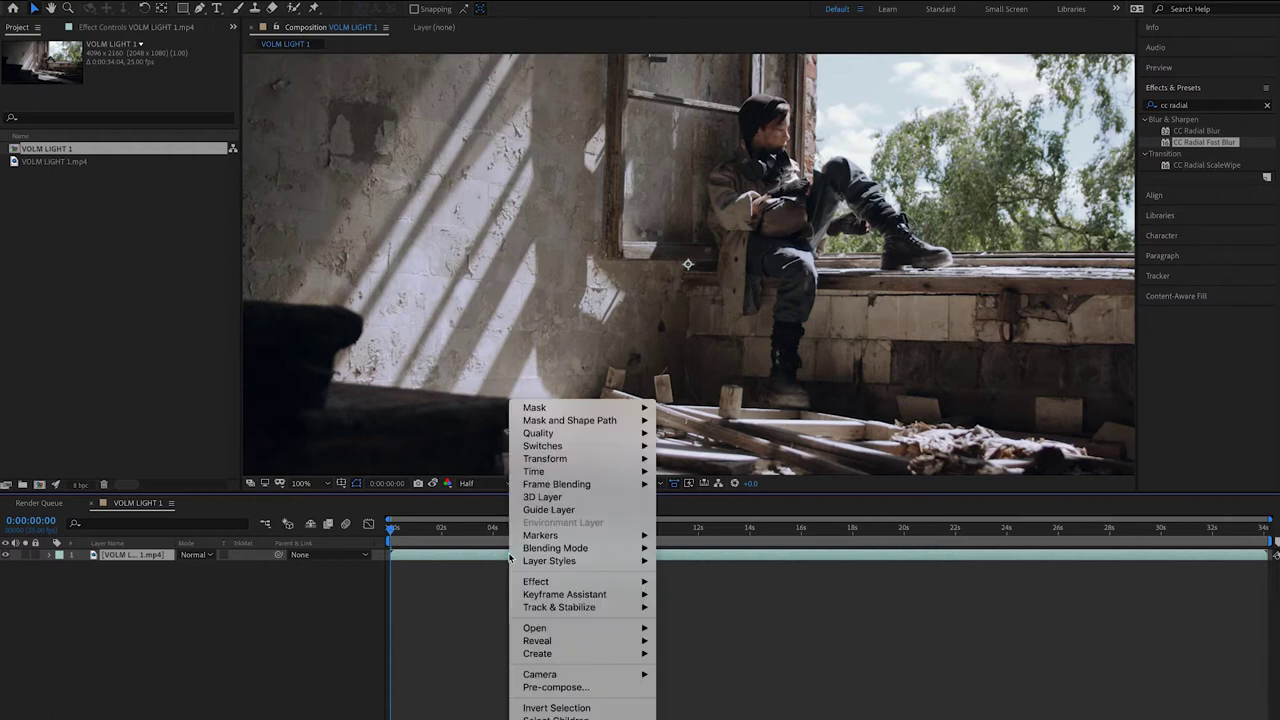
mouse_move(578, 588)
mouse_move(587, 611)
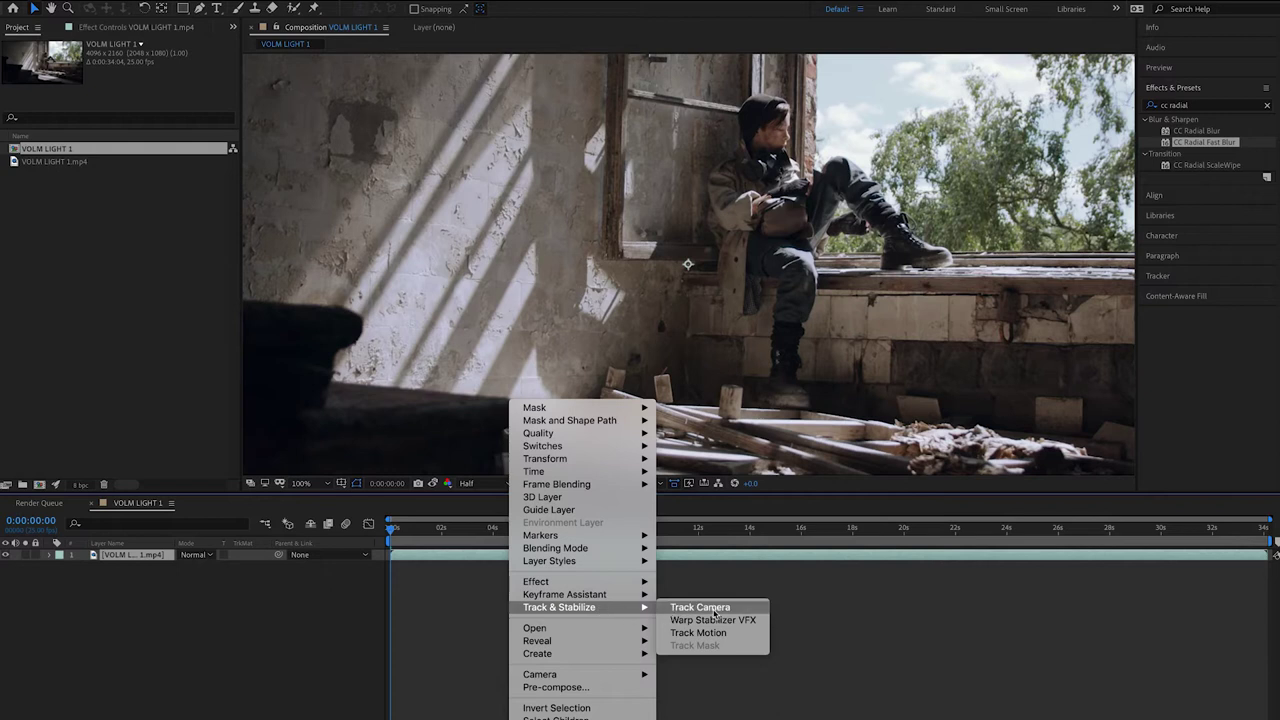
left_click(716, 609)
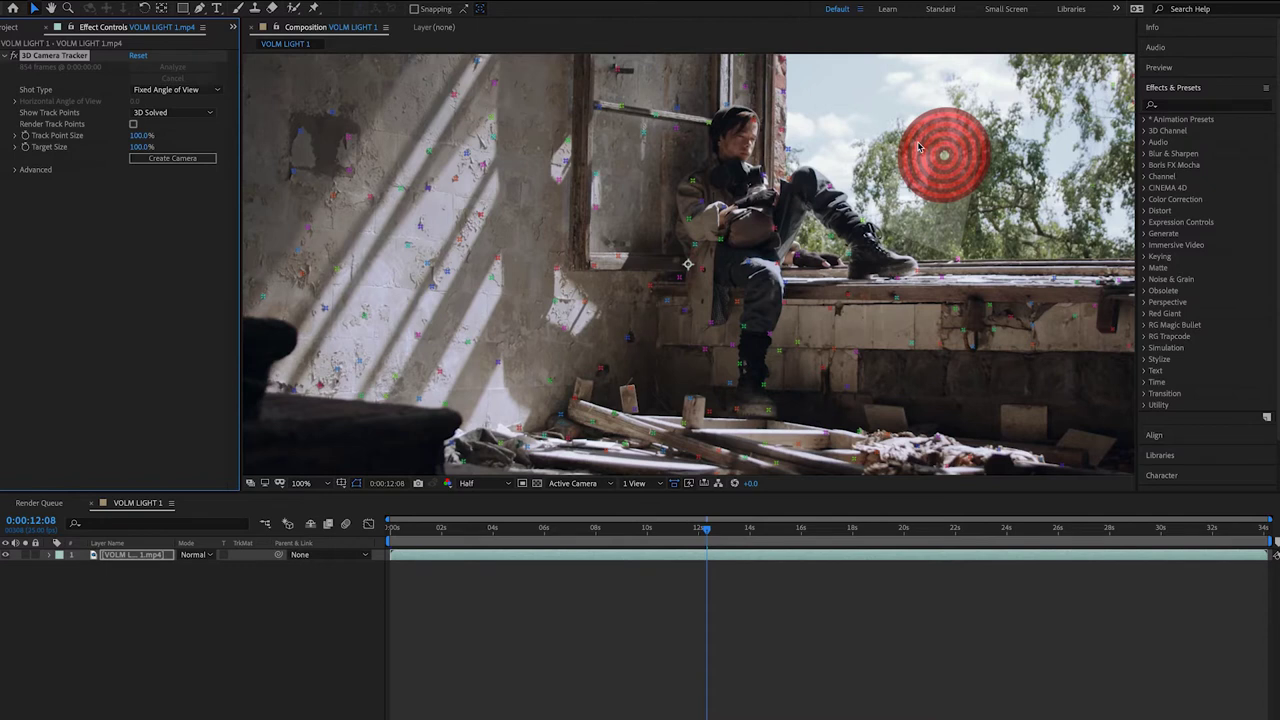
Create a null and camera from the track target placed over the trees outside the window.
left_click(919, 146)
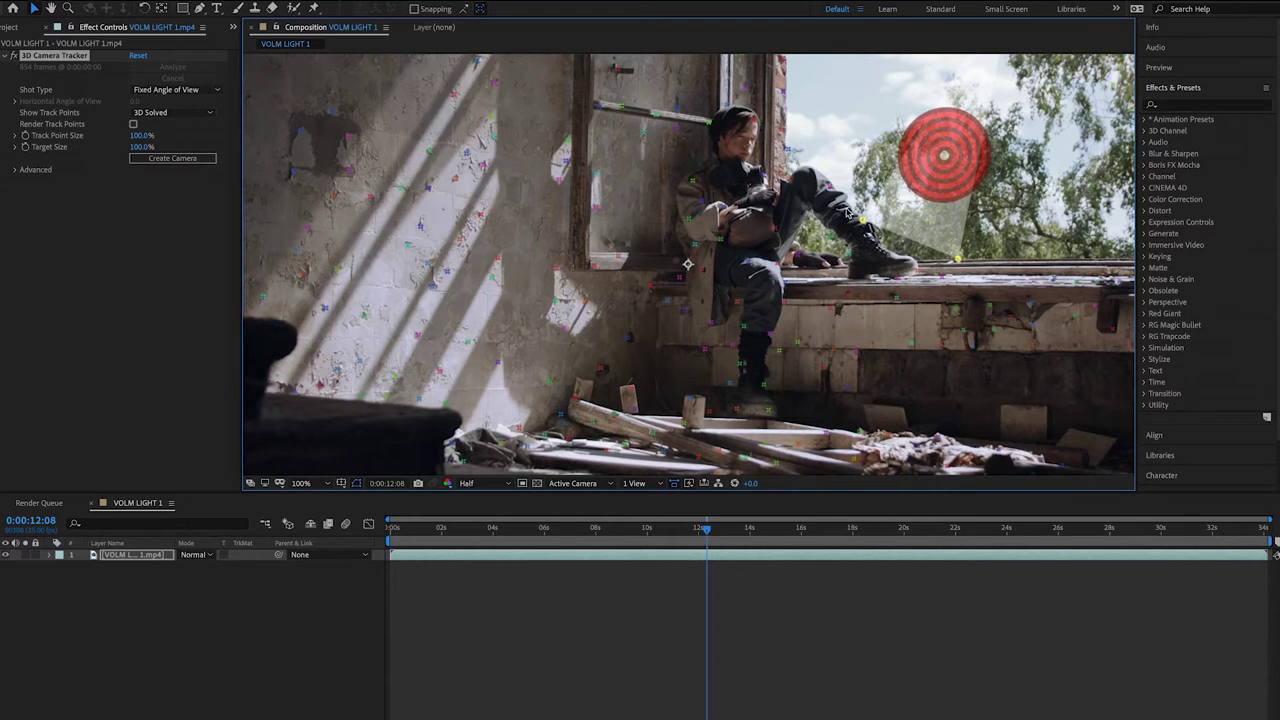
right_click(931, 207)
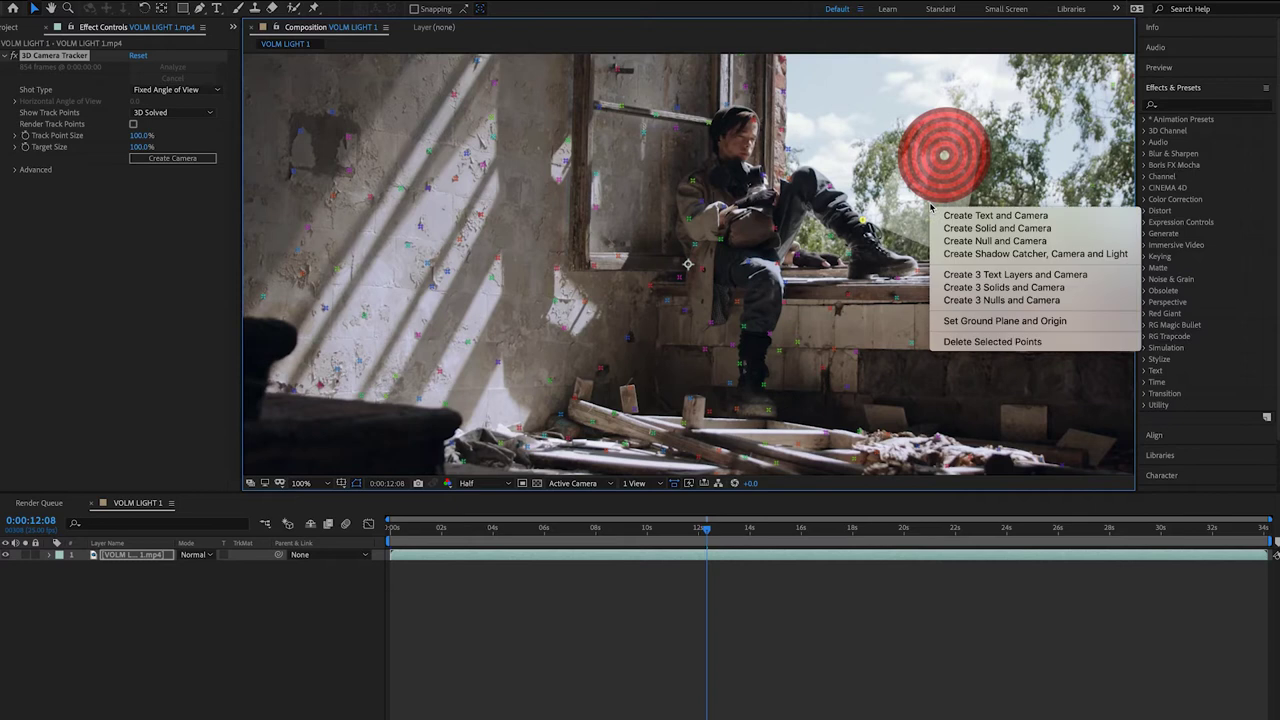
left_click(1004, 241)
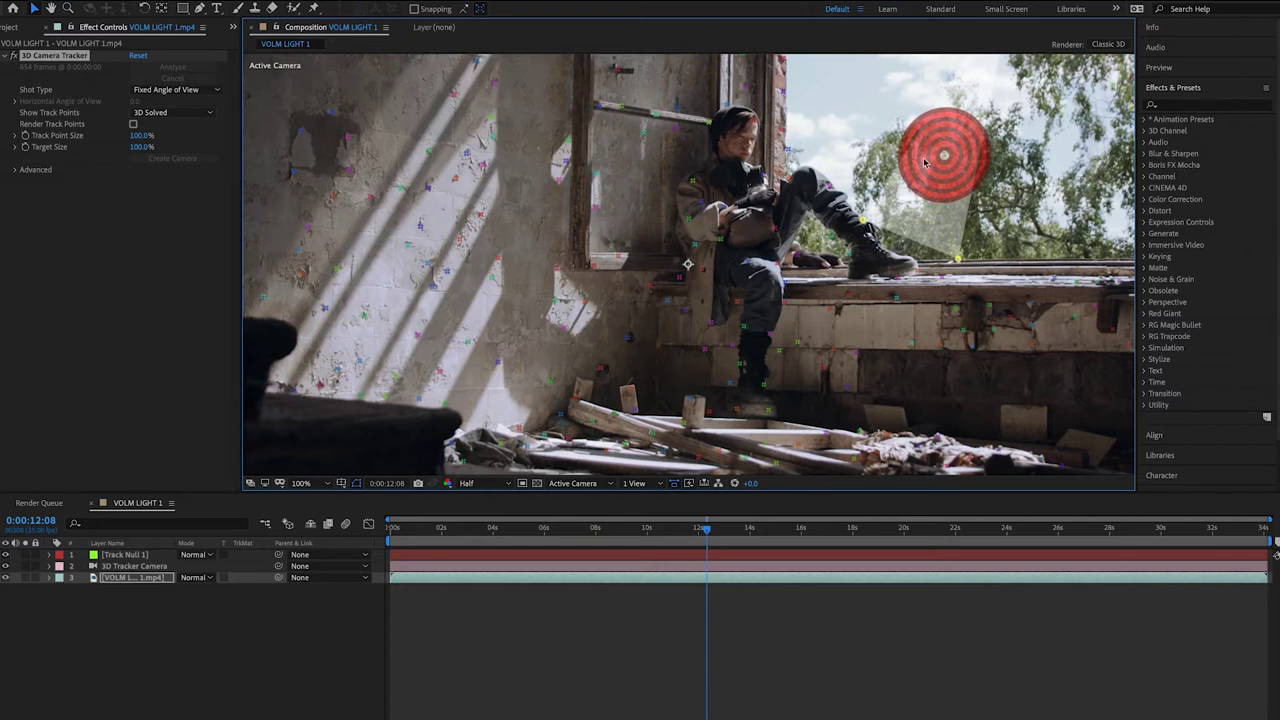
left_click(413, 612)
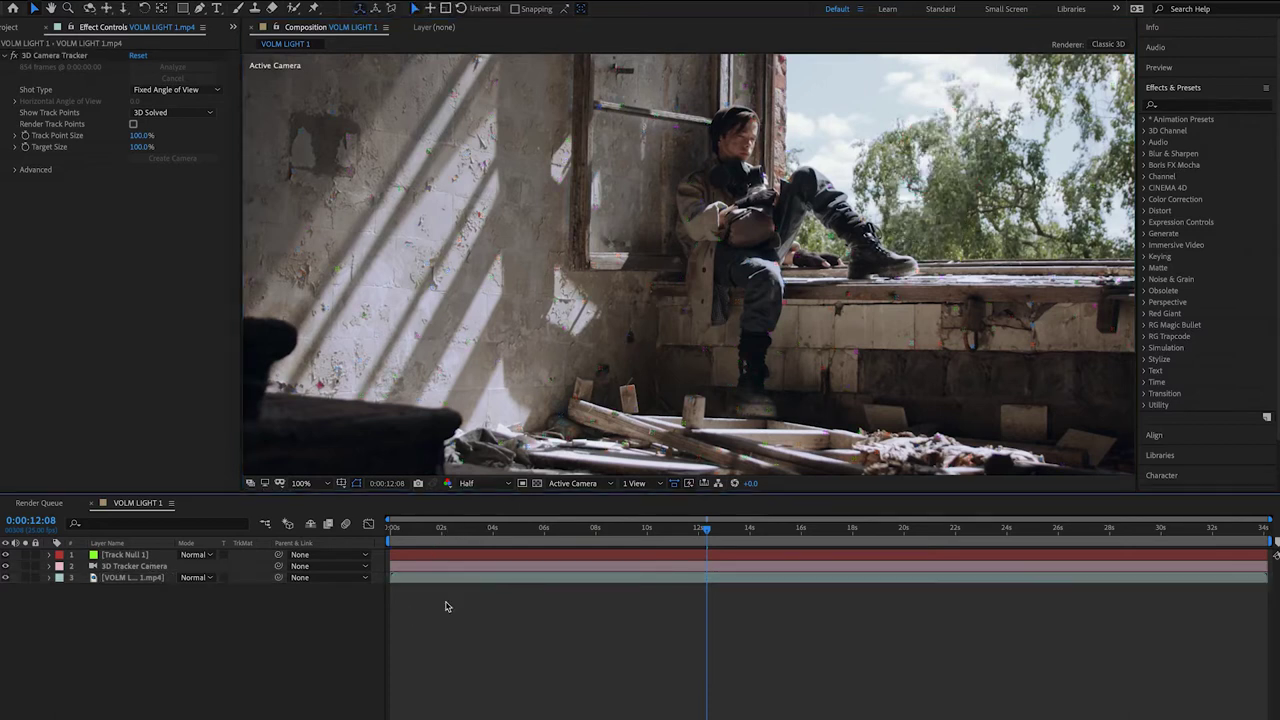
Rename the track null layer as Null.
left_click(416, 556)
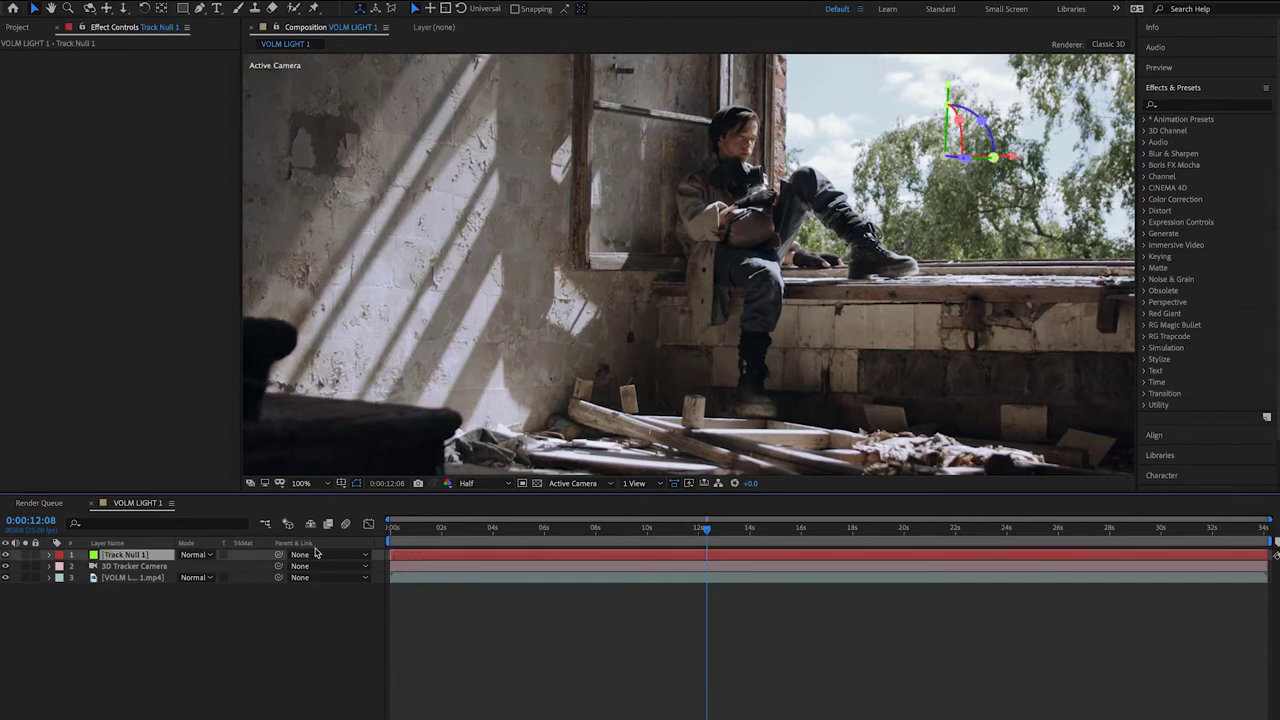
right_click(128, 559)
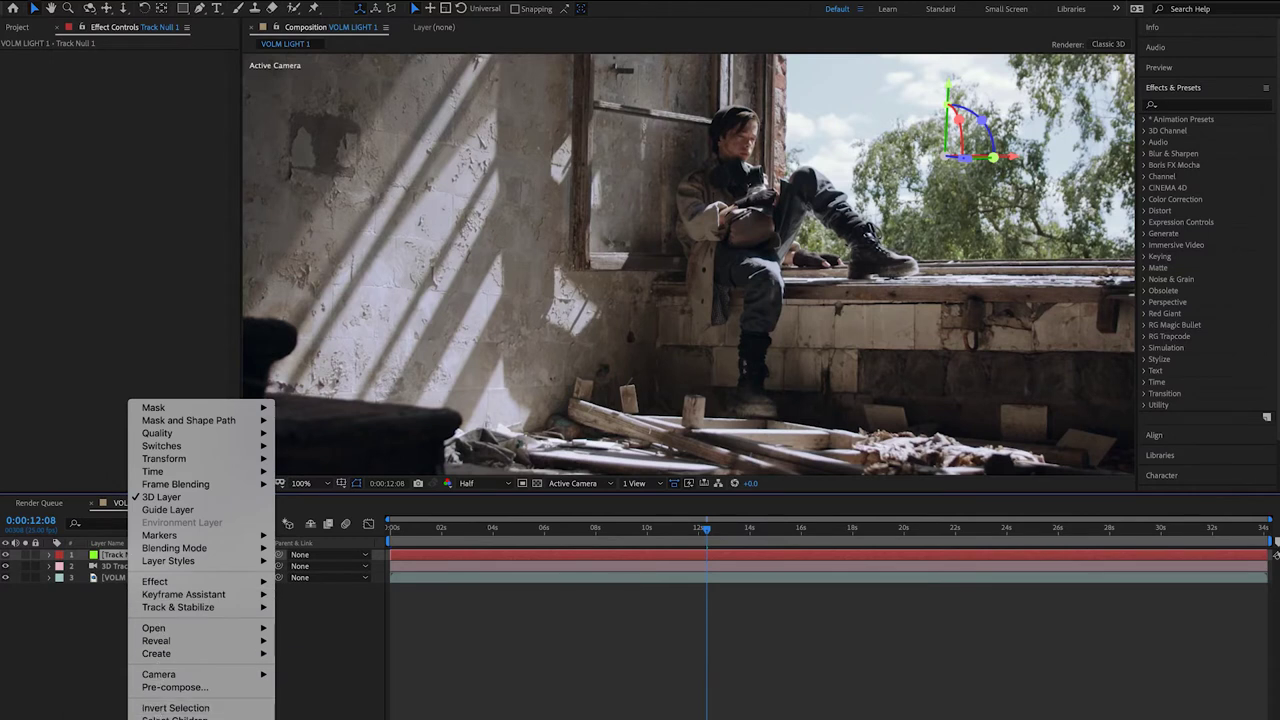
key("Escape")
key("Return")
type("Nu")
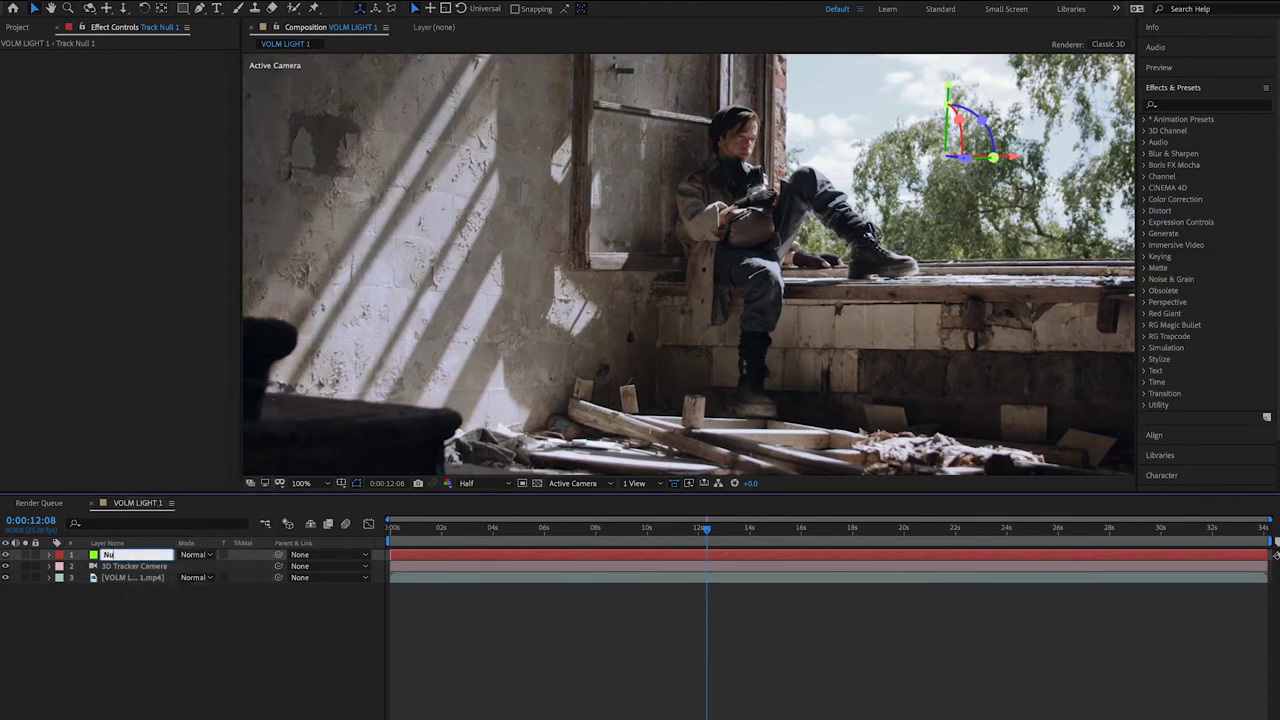
type("ll")
key("Return")
left_click(130, 622)
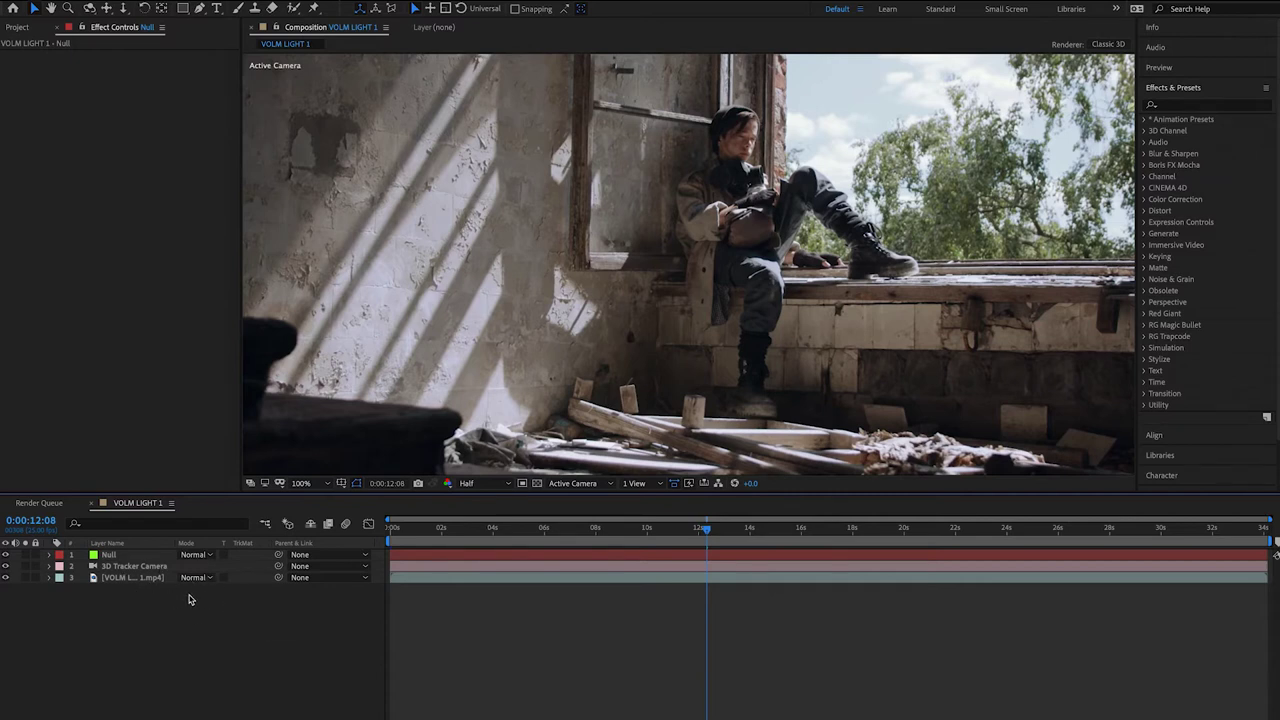
Add a new adjustment layer at the top of the VOLM LIGHT 1 composition.
left_click(132, 577)
left_click(153, 440)
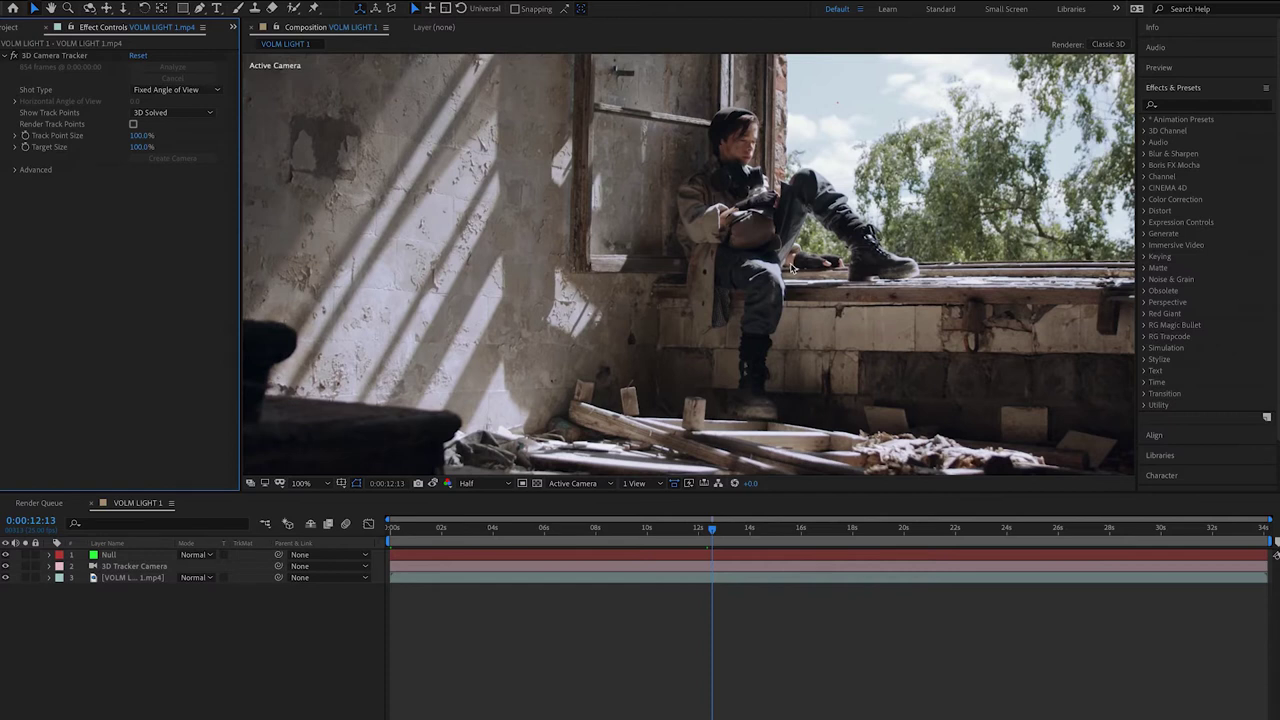
left_click(243, 677)
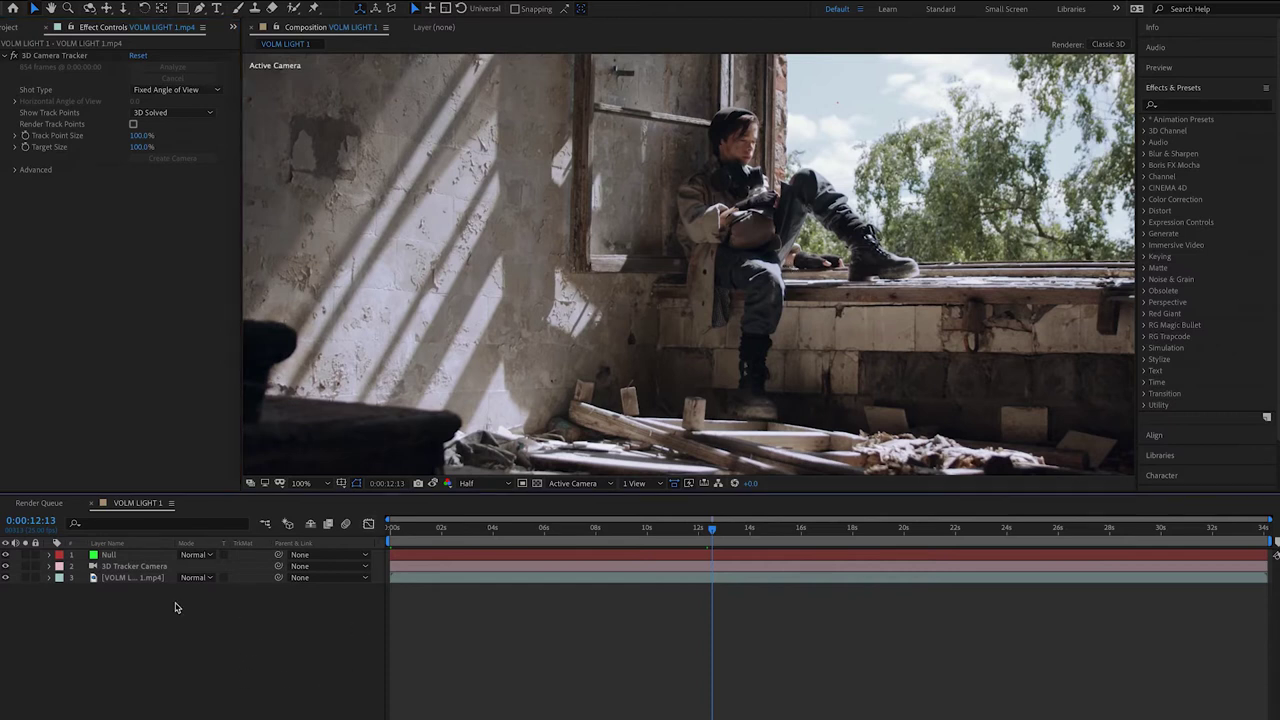
right_click(259, 622)
mouse_move(320, 614)
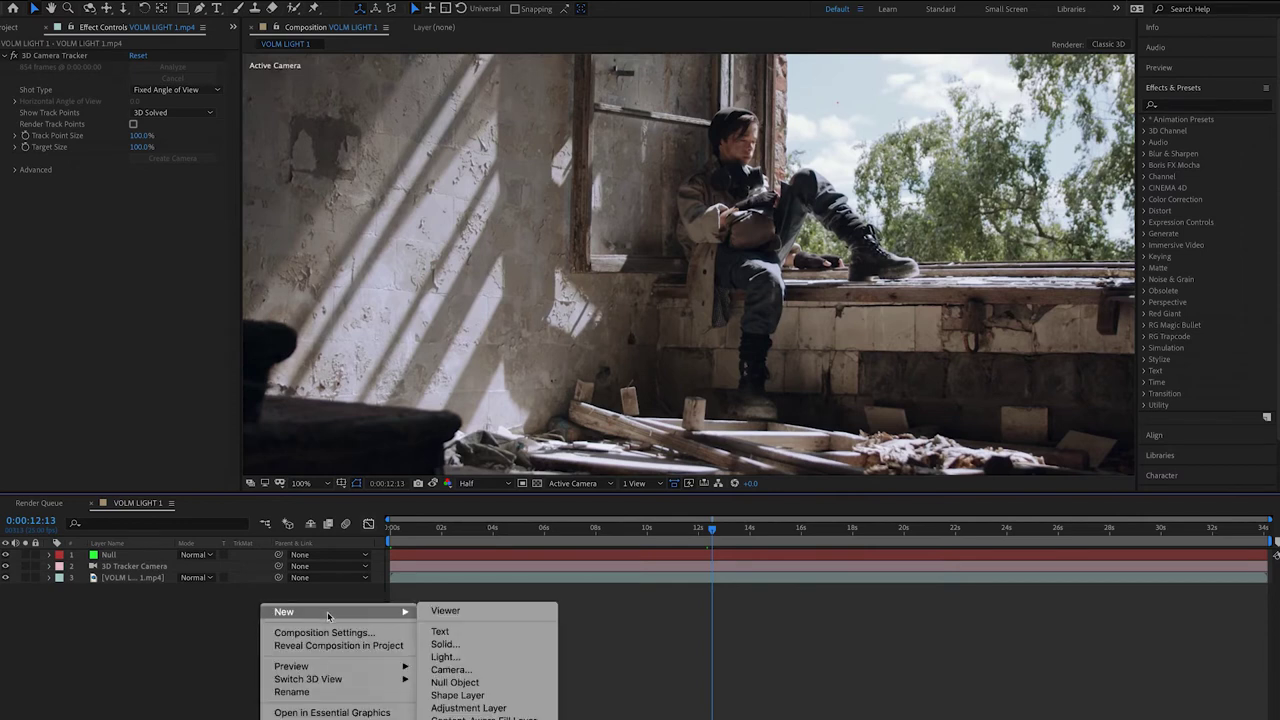
left_click(468, 708)
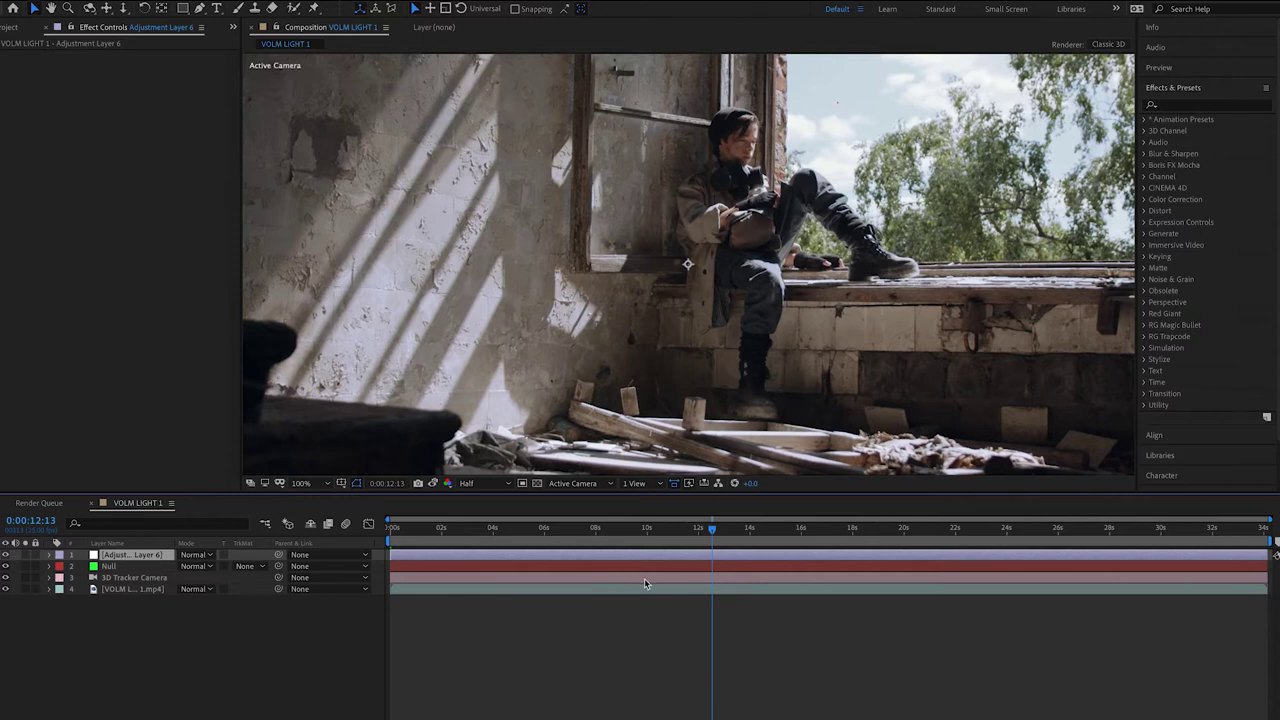
Apply the Levels effect to the adjustment layer and set its Input Black to 140.3.
left_click(1199, 105)
type("levle")
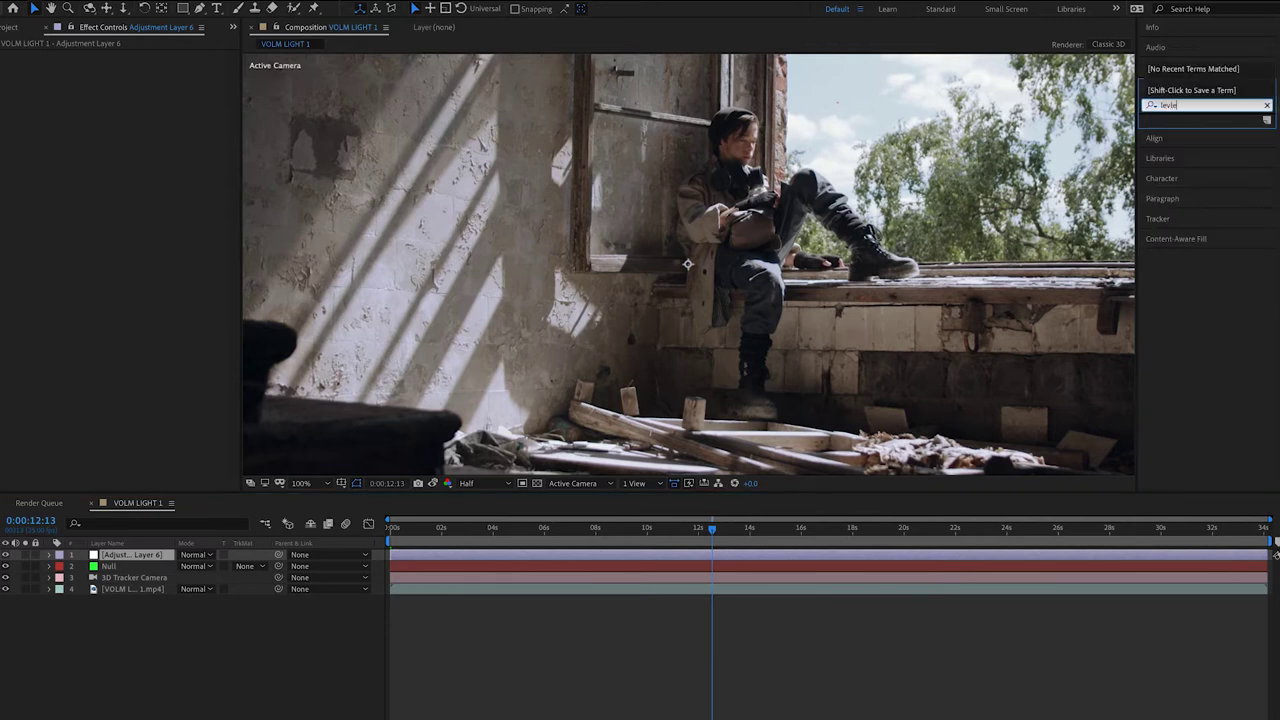
key("BackSpace")
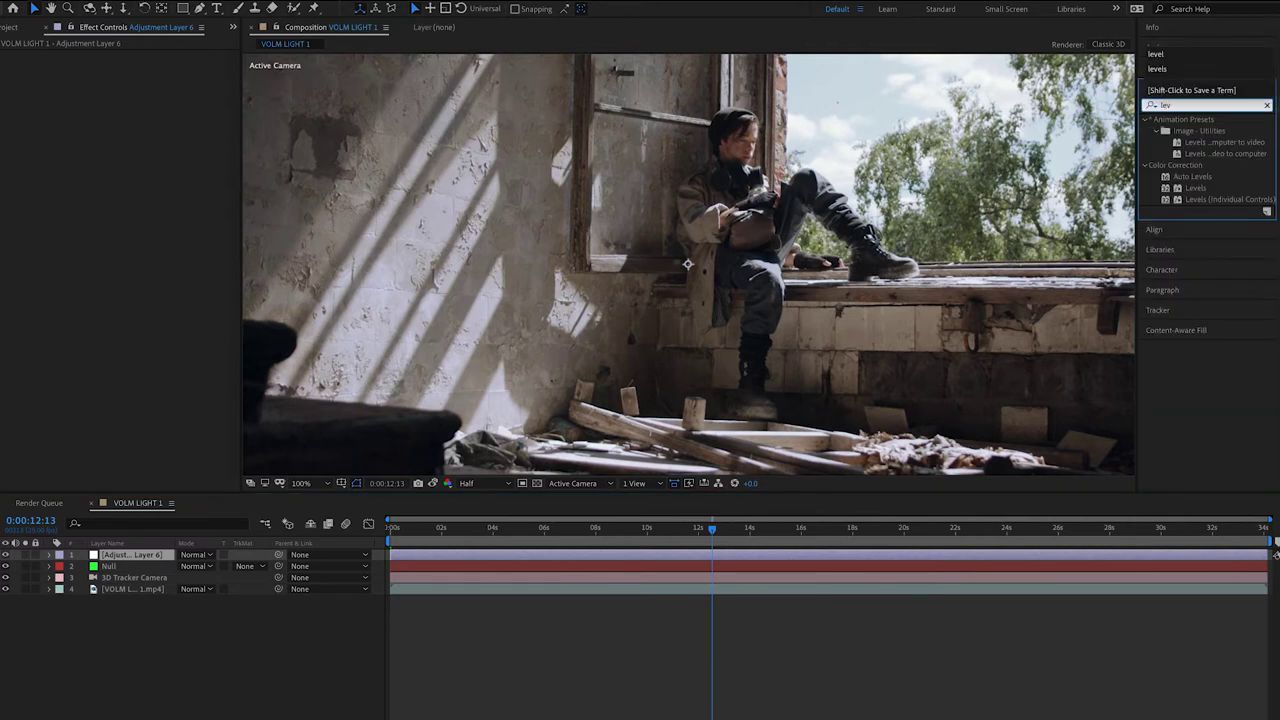
left_click_drag(1095, 213, 140, 148)
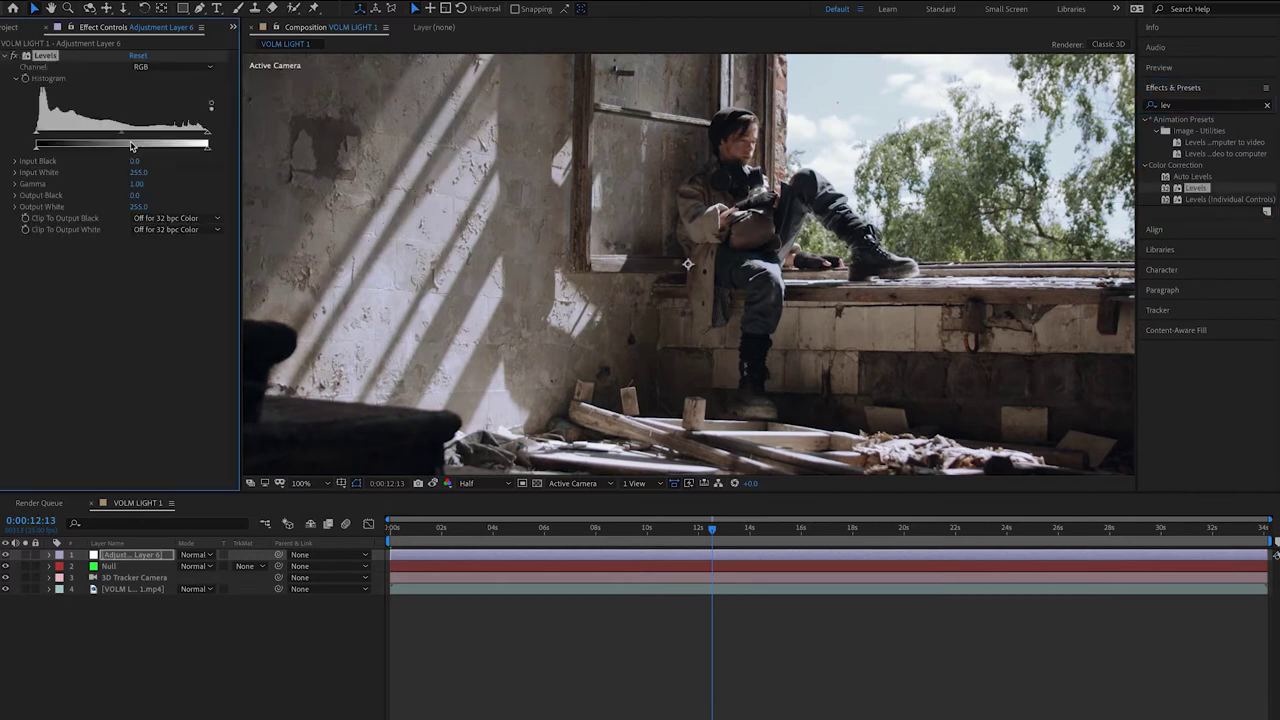
left_click_drag(138, 161, 173, 163)
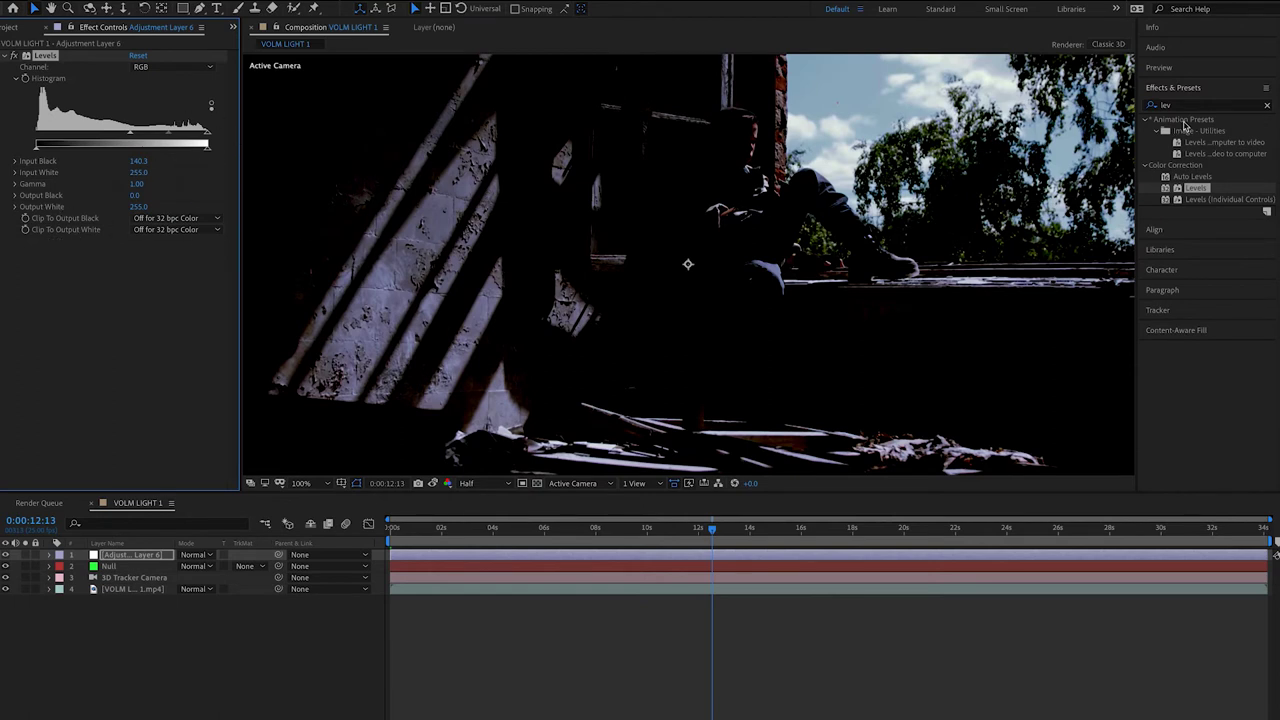
Apply the Tint effect to the adjustment layer below Levels and raise the Levels Input Black to 183.6.
left_click(1267, 106)
left_click(1190, 107)
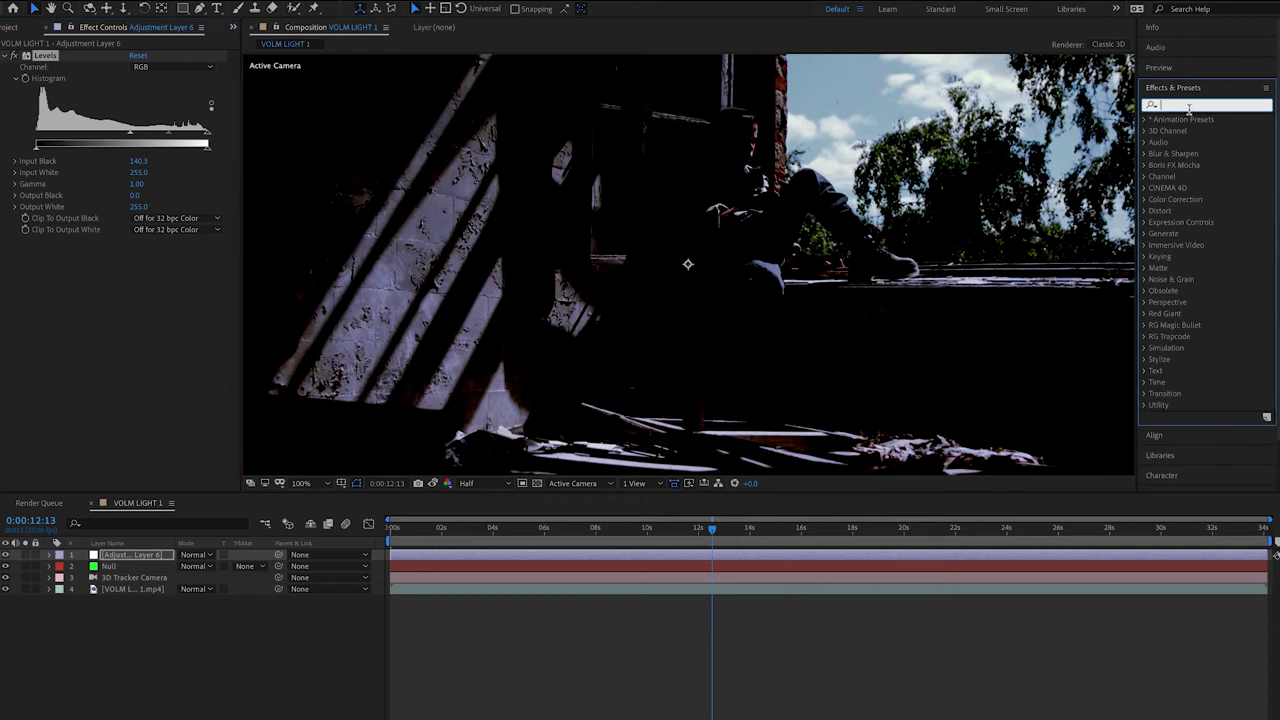
type("tin")
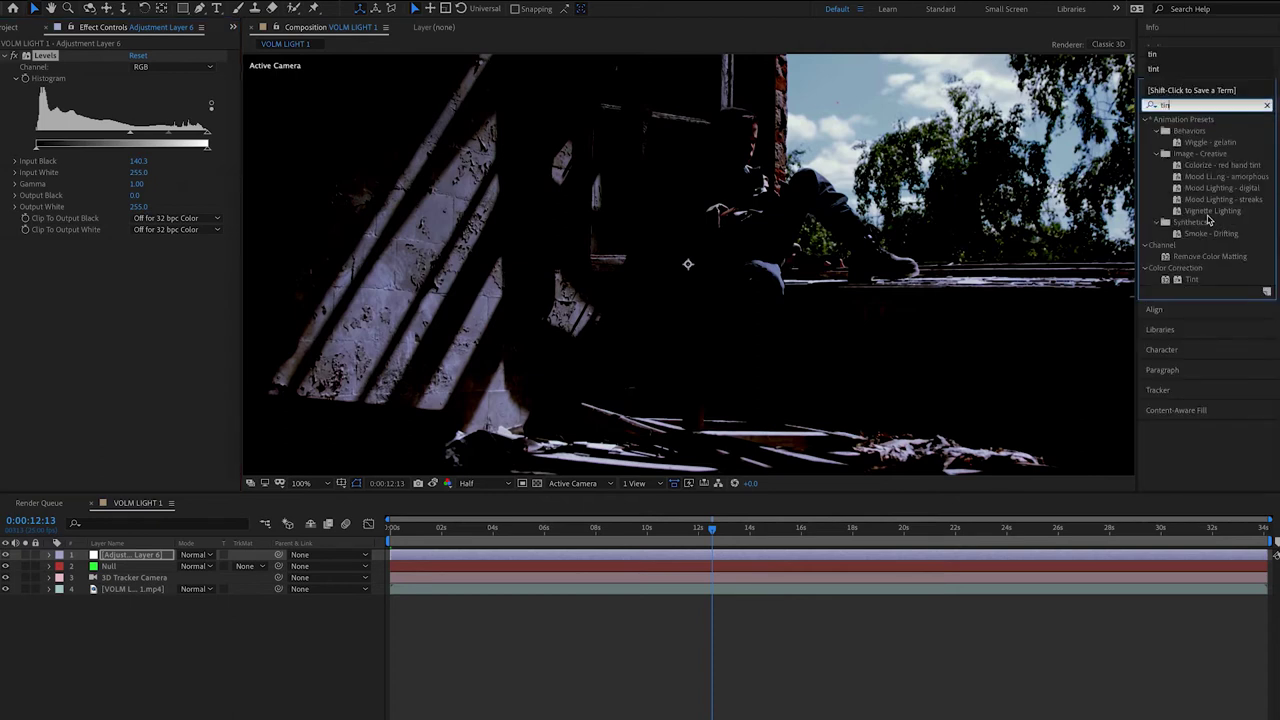
left_click(1192, 280)
left_click_drag(1192, 280, 140, 313)
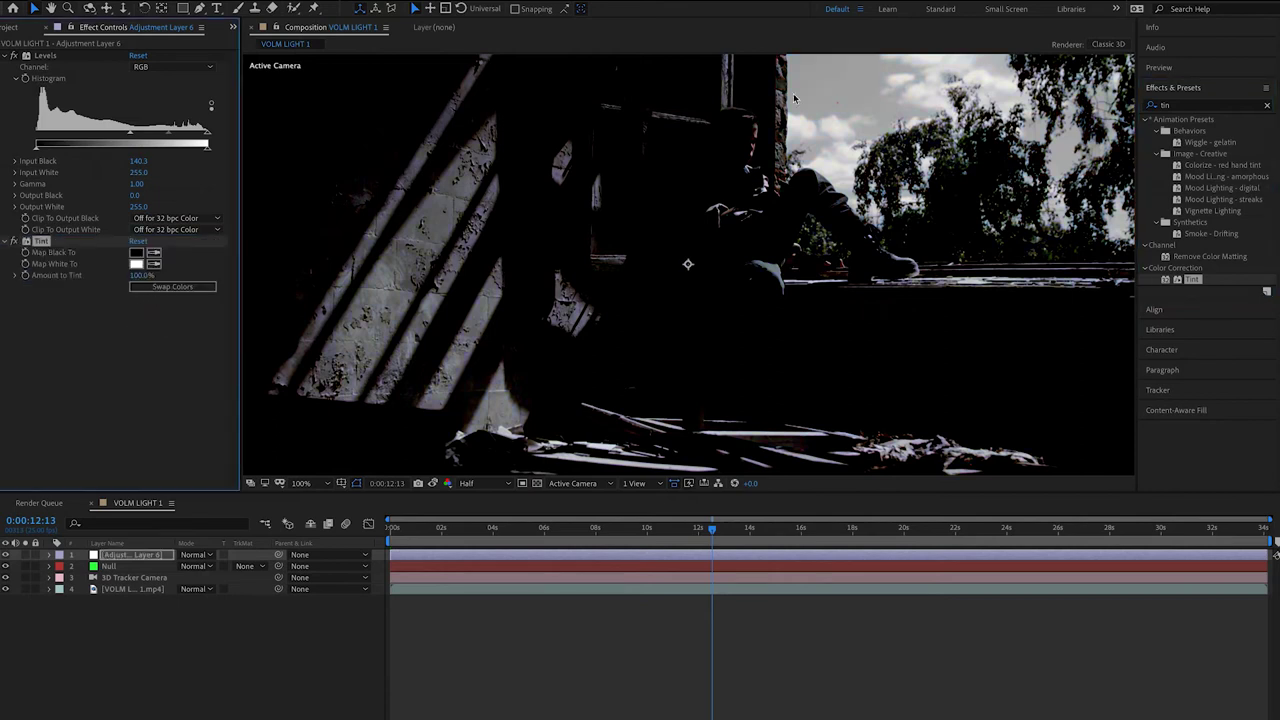
left_click_drag(140, 161, 148, 161)
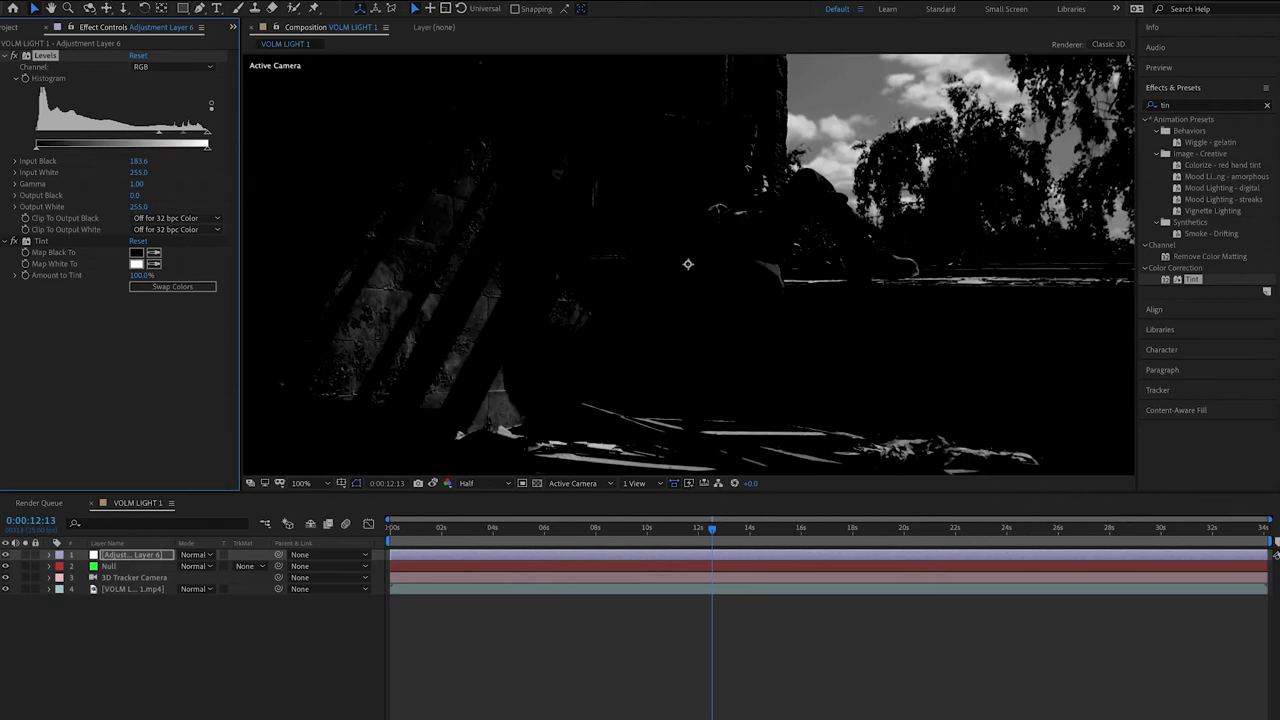
Apply the CC Radial Fast Blur effect to the adjustment layer below Tint.
left_click(1267, 105)
left_click(1186, 106)
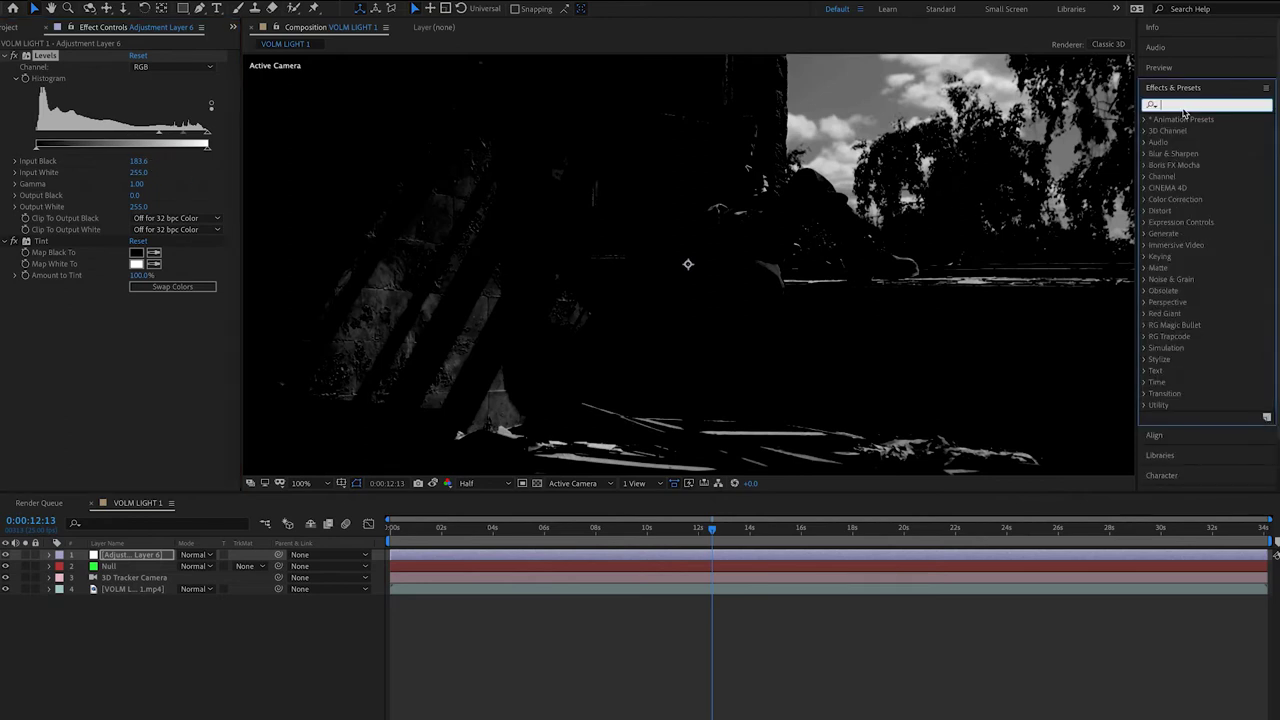
type("cc radial")
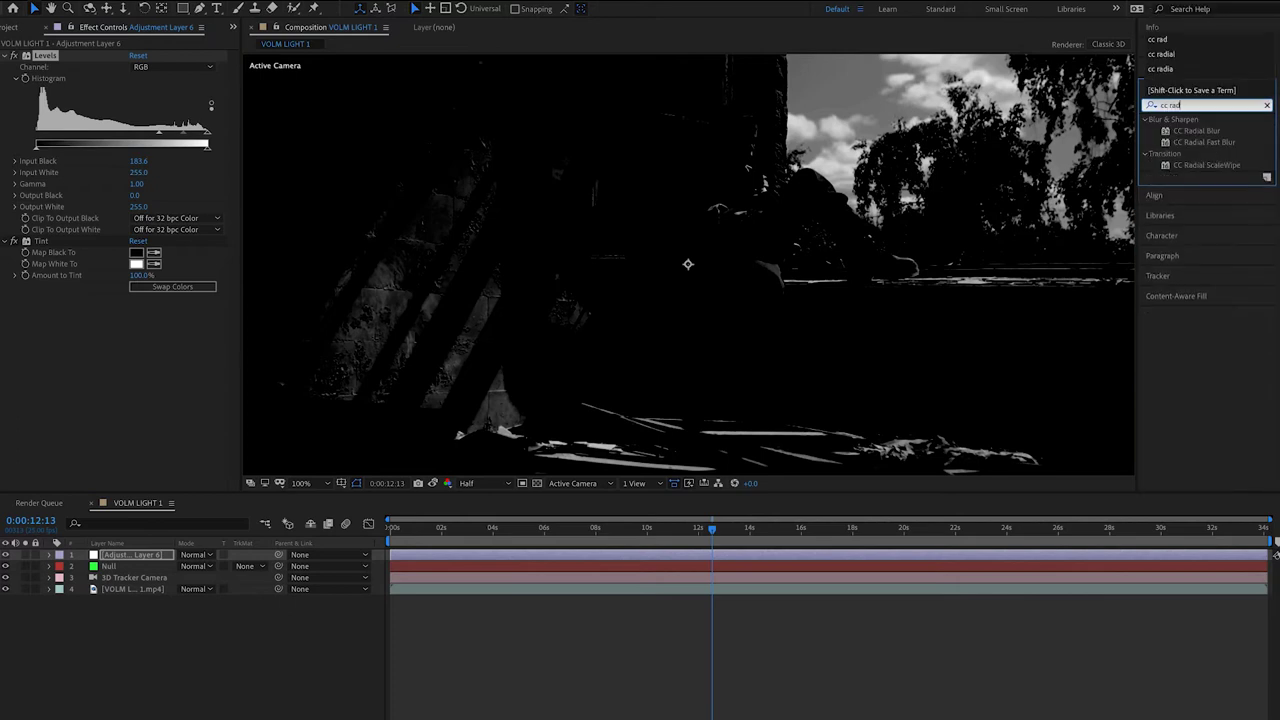
left_click(1217, 144)
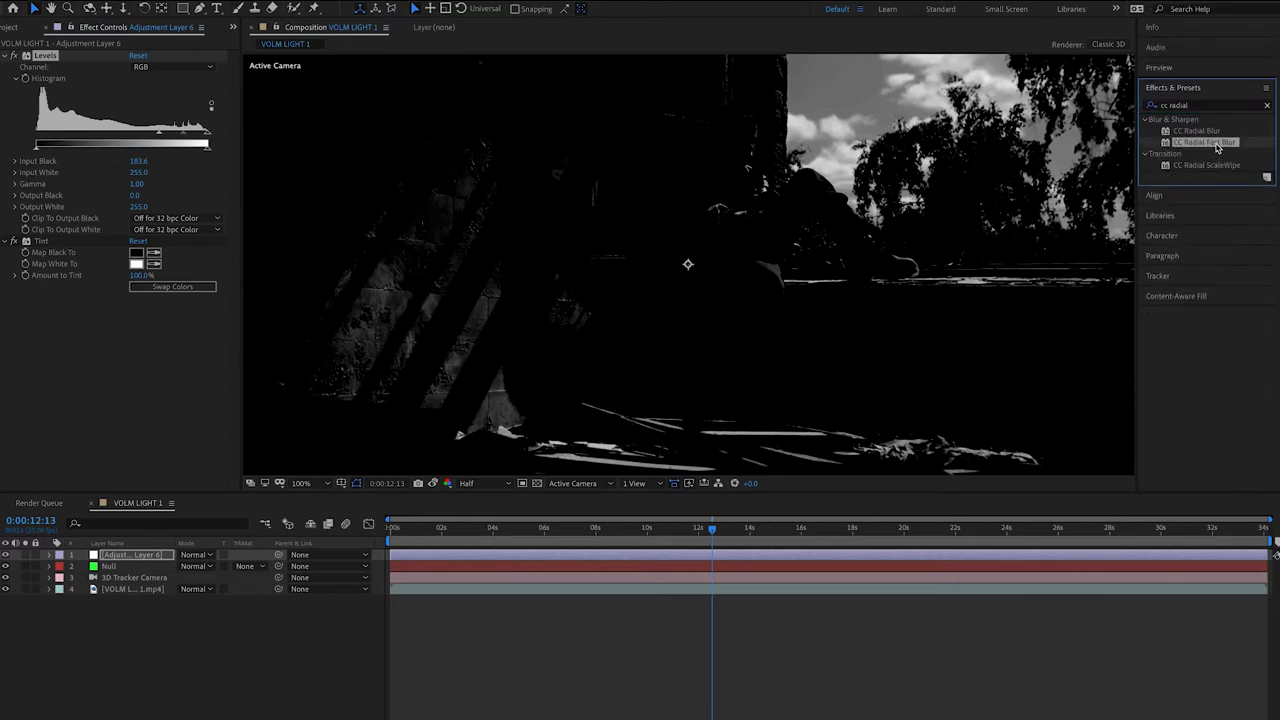
left_click_drag(1221, 148, 76, 362)
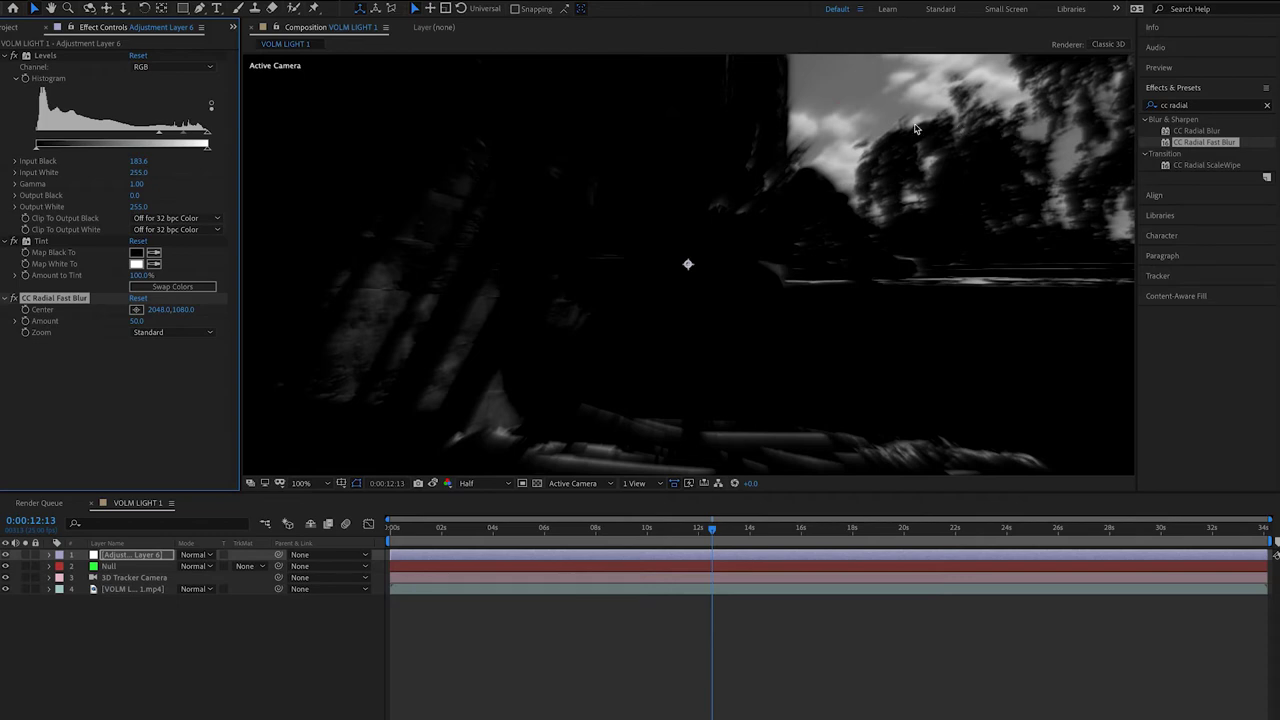
Link the adjustment layer's CC Radial Fast Blur Center to the null with the expression thisComp.layer("Null").toComp([0,0,0]);.
left_click(133, 568)
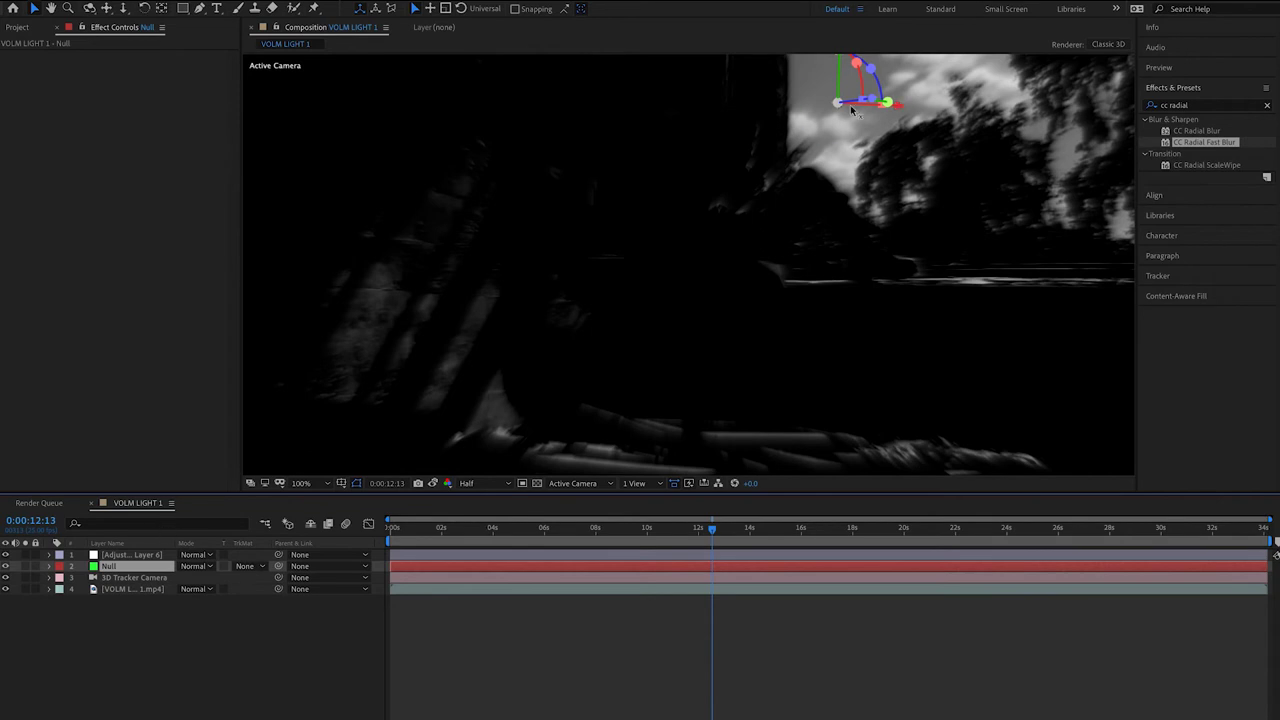
left_click(140, 556)
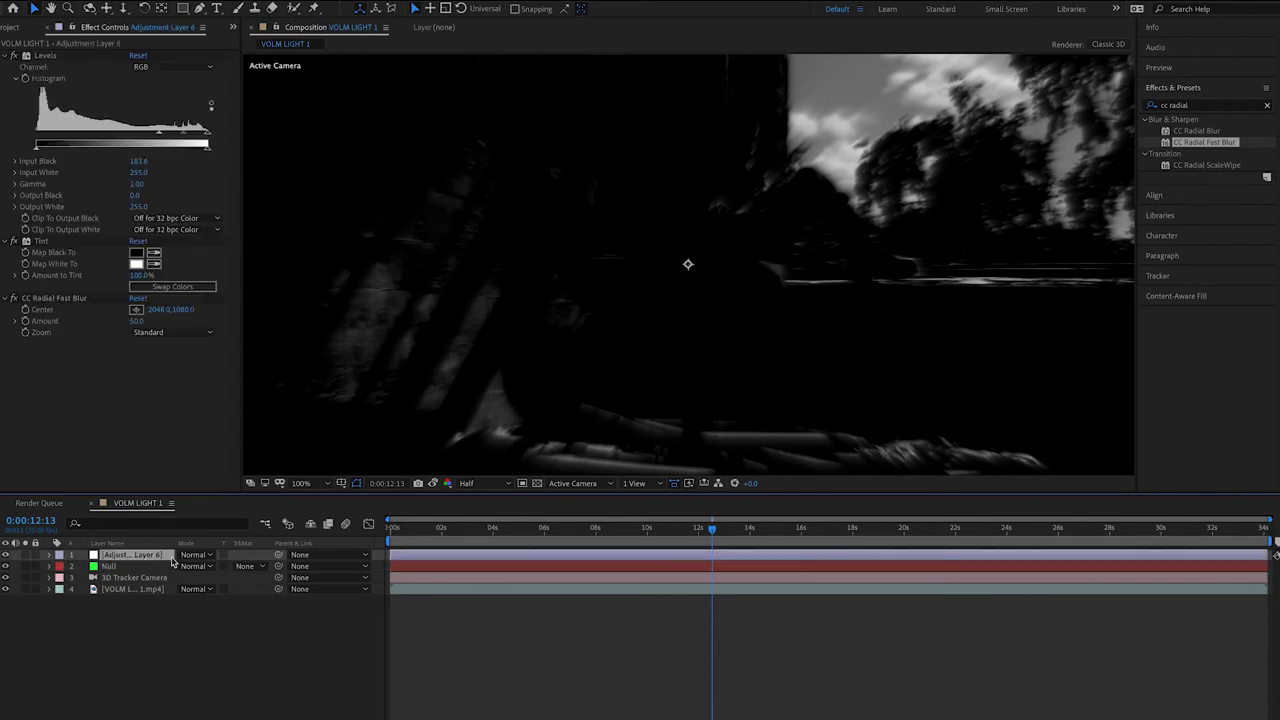
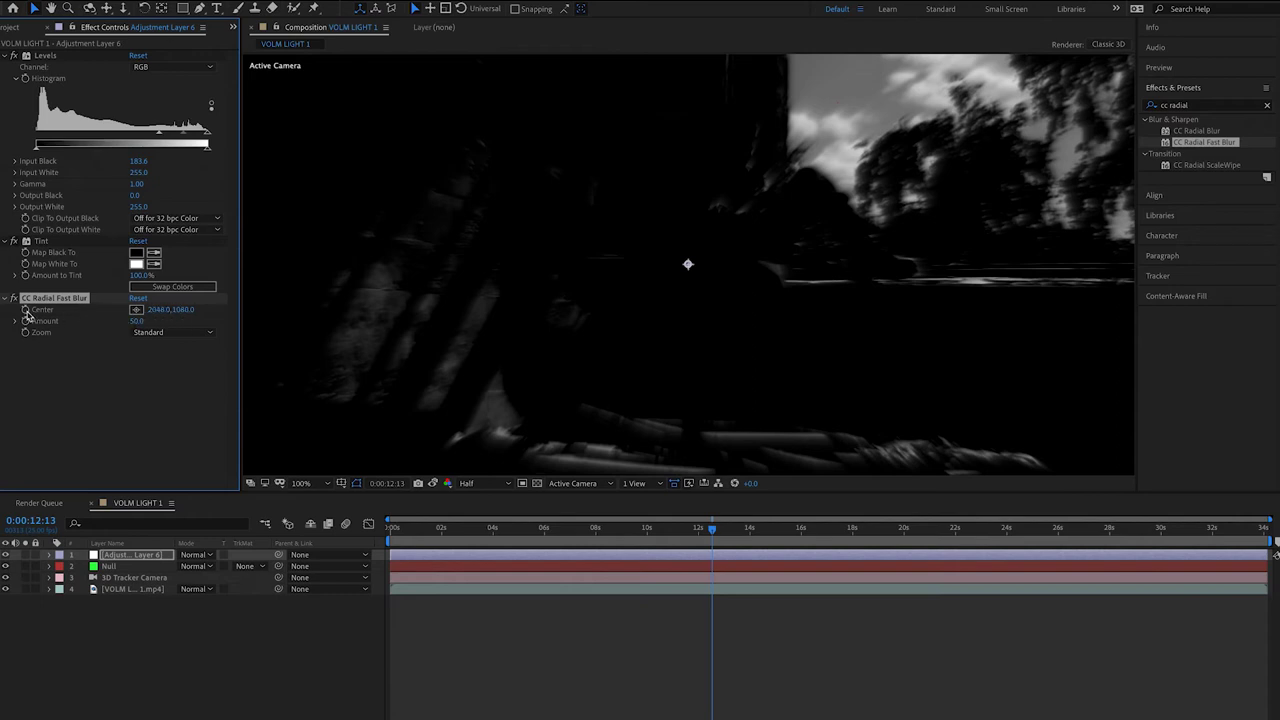
left_click(26, 310, "alt")
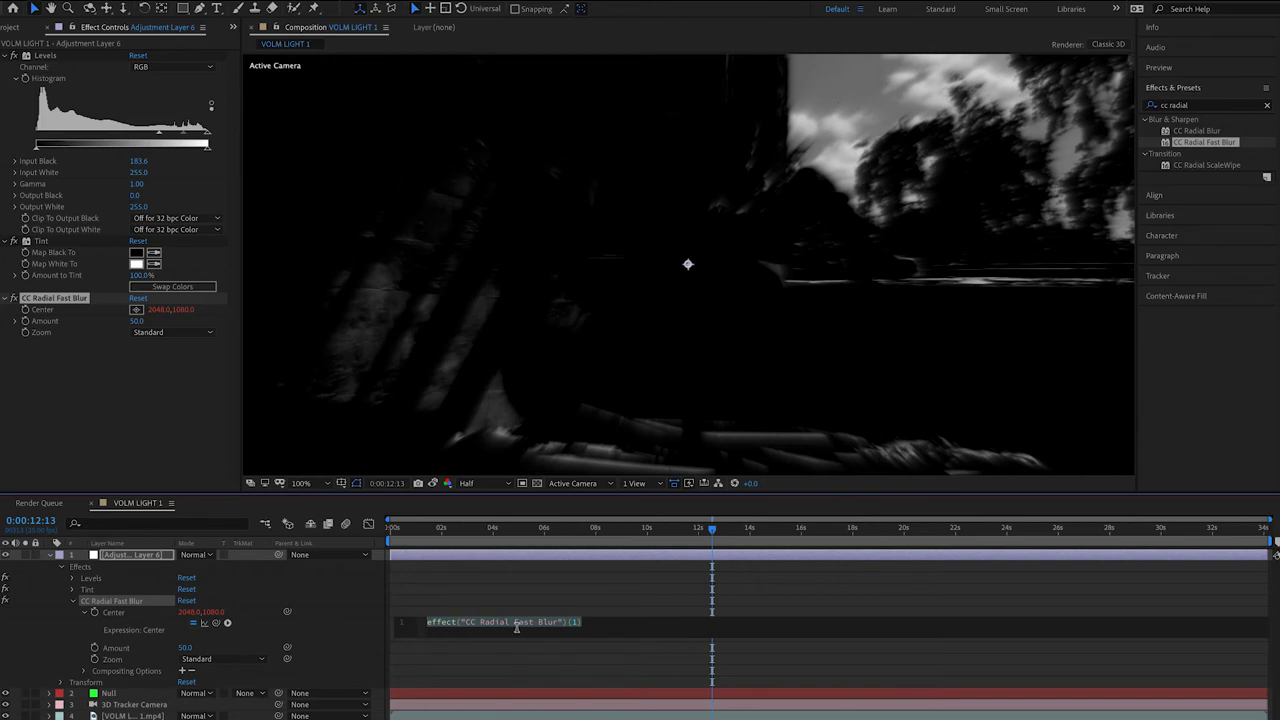
type("thisComp")
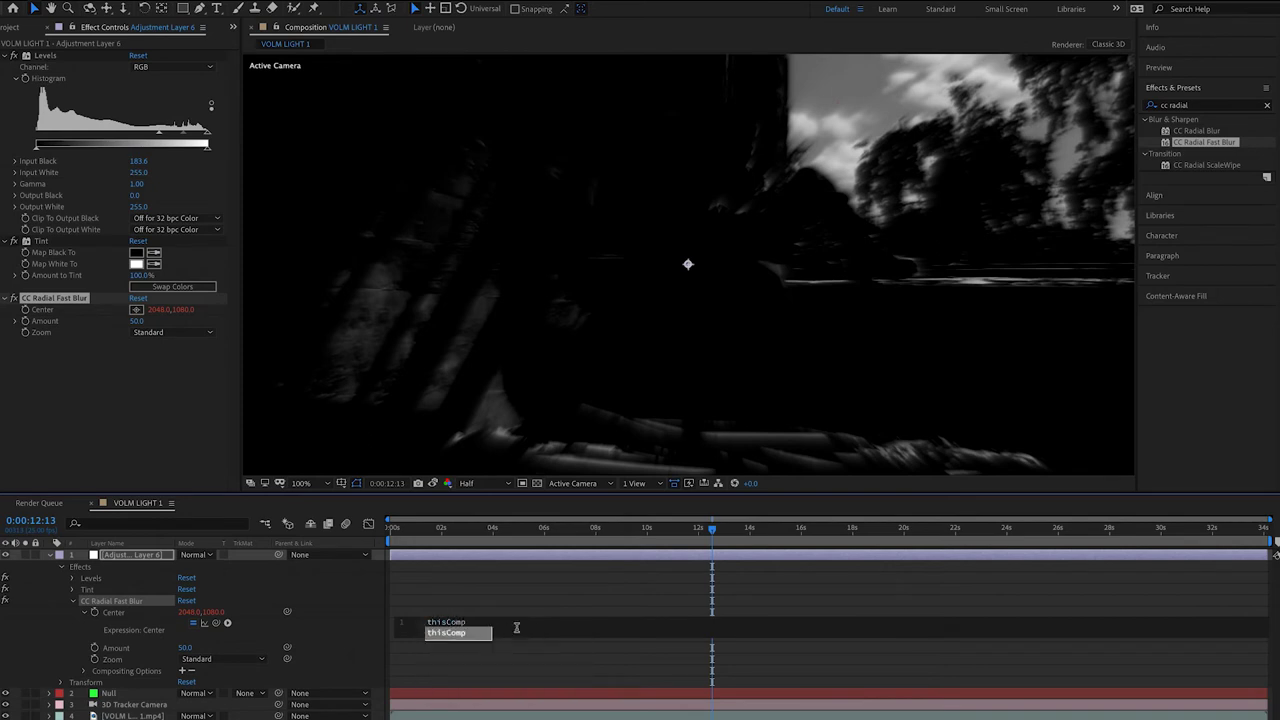
type(".layer")
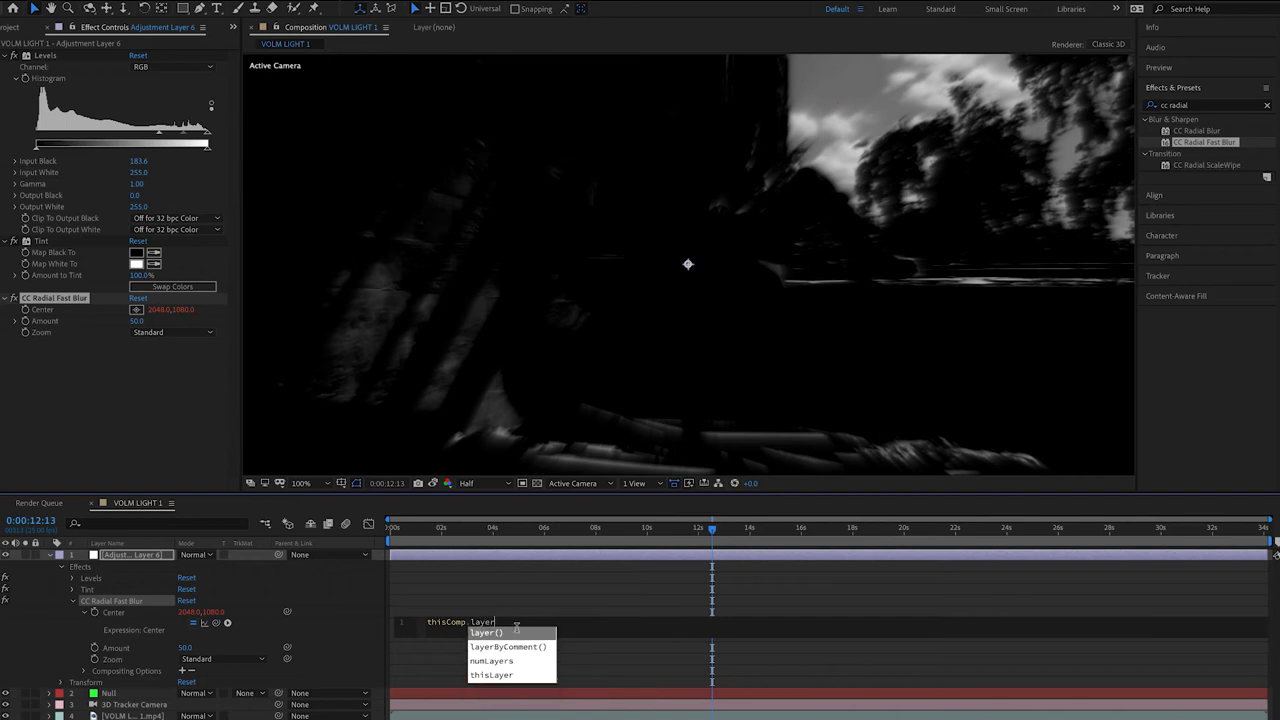
left_click(517, 633)
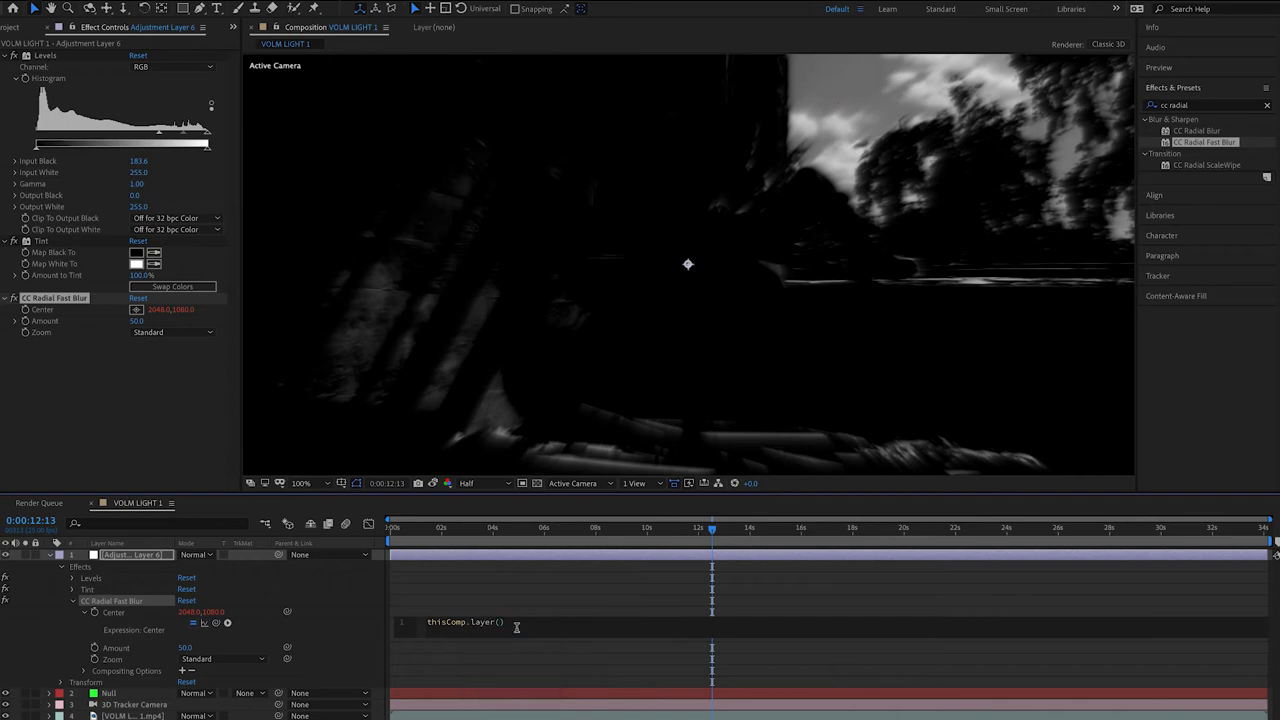
type("\"Nu")
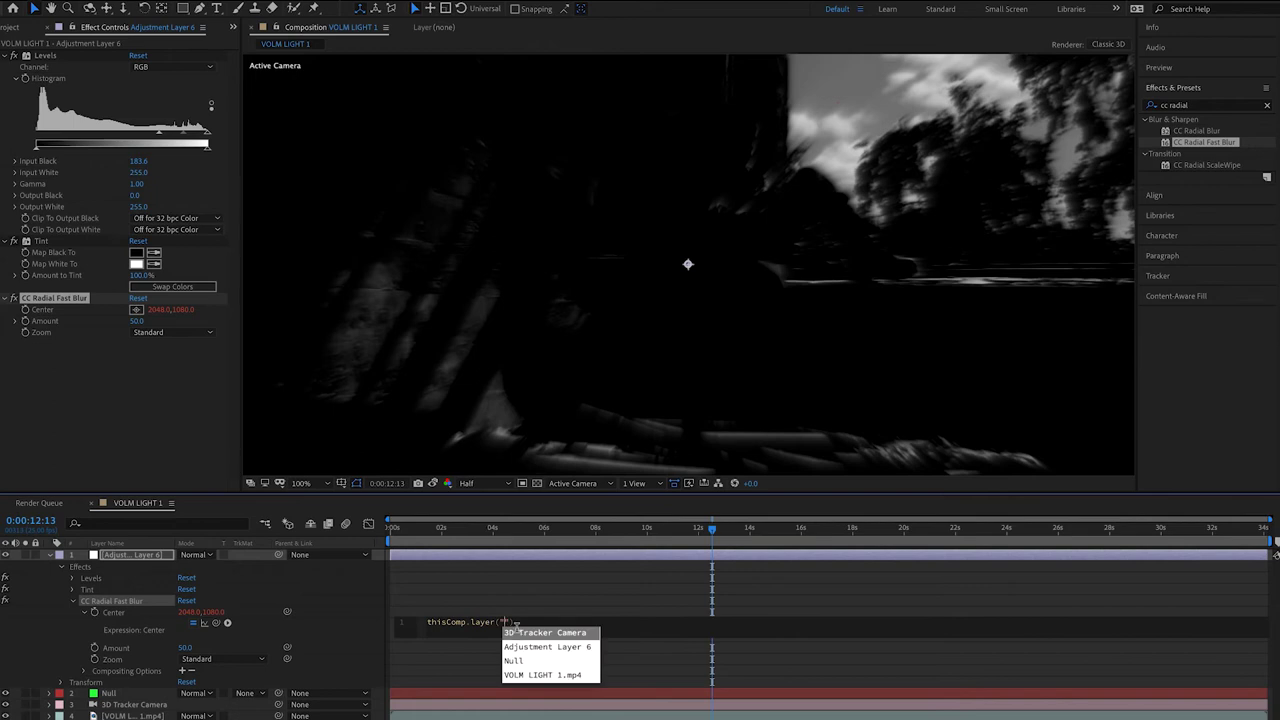
type("ll")
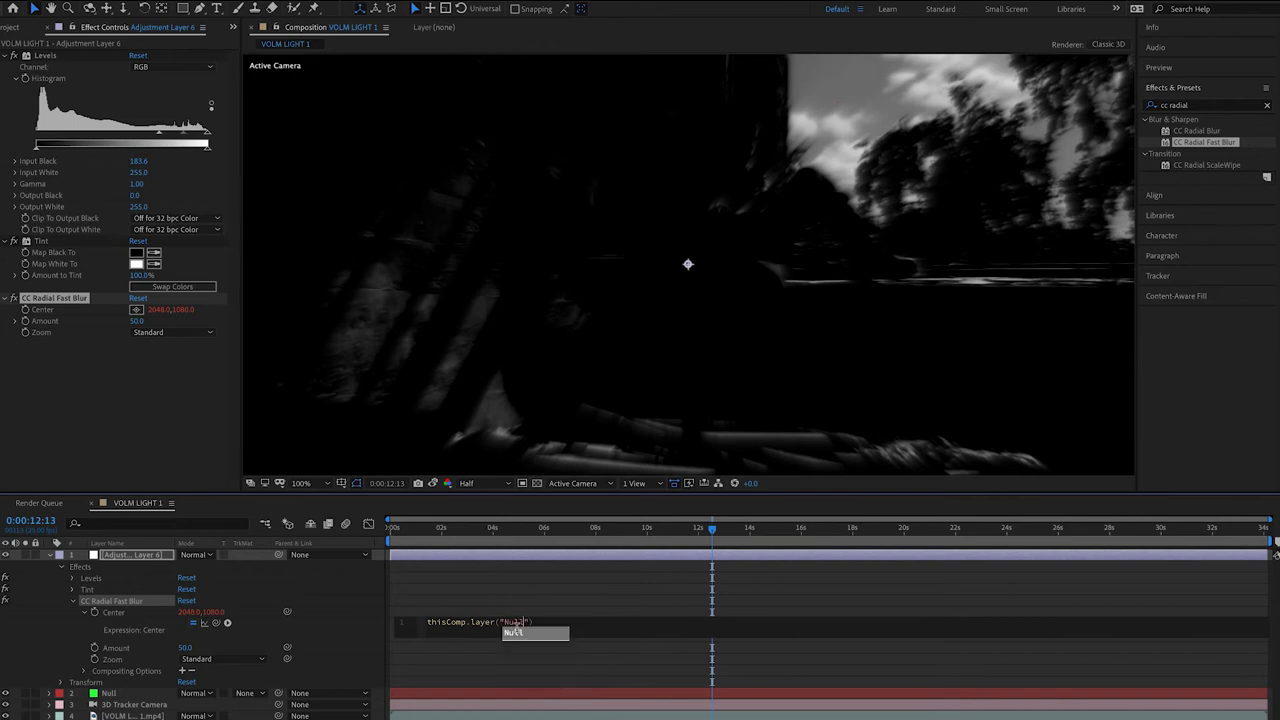
left_click(517, 633)
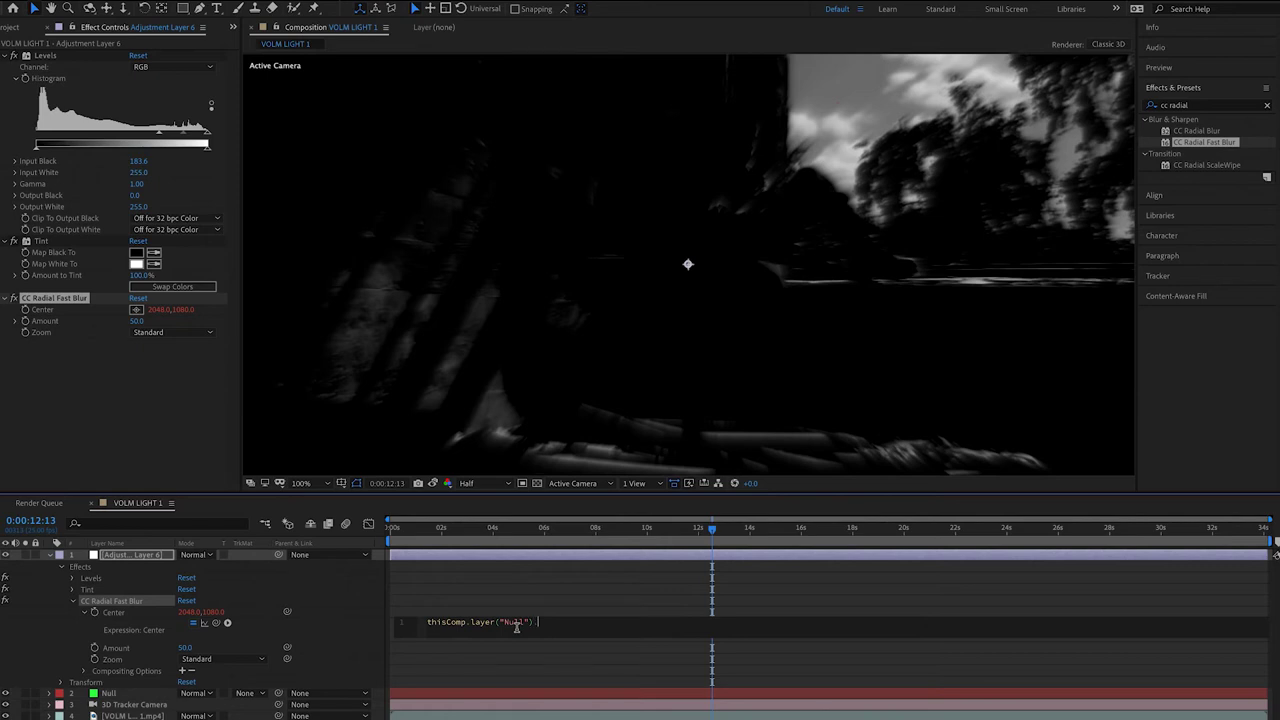
type(".toComp")
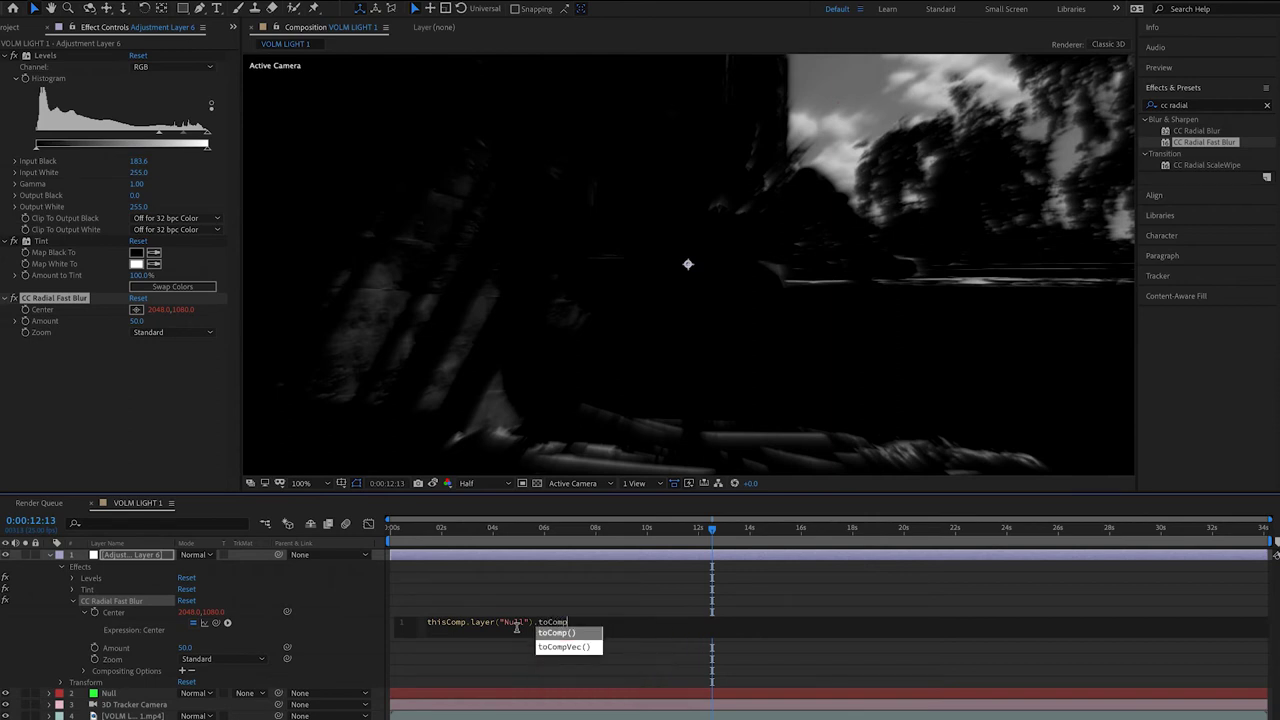
key("Return")
type("[")
type("0,")
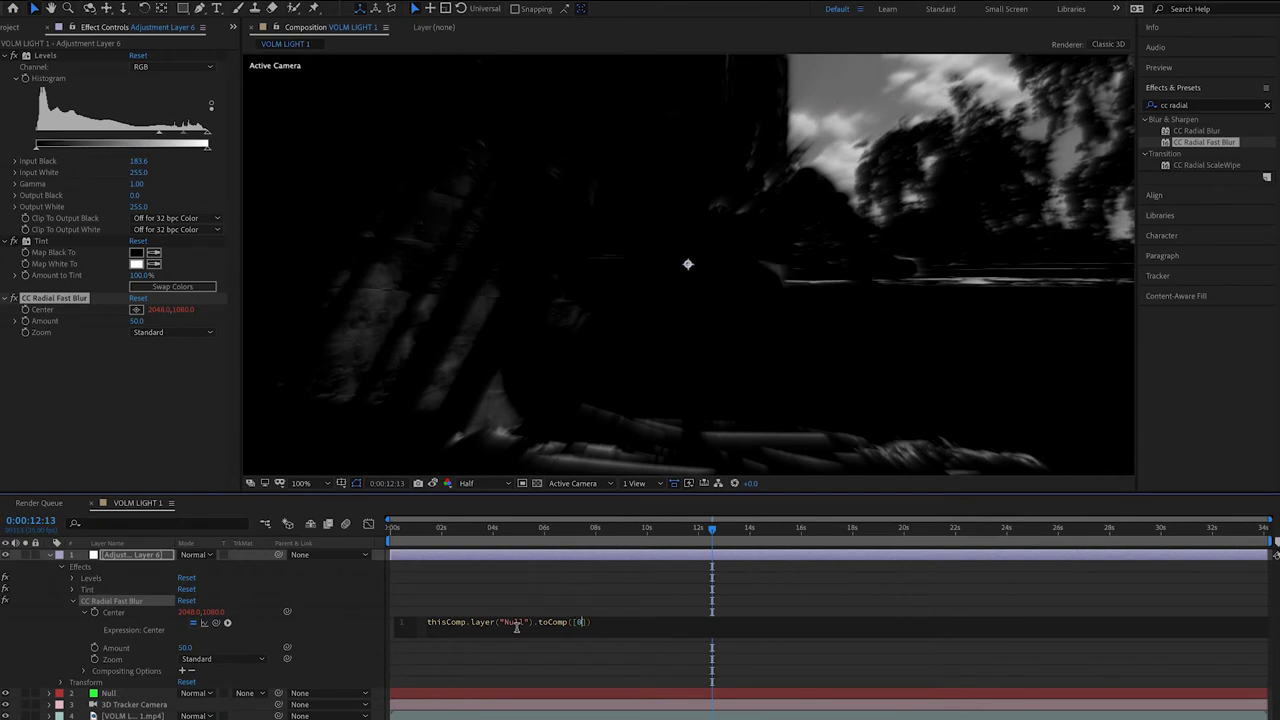
type("0,0")
type(";")
left_click(48, 638)
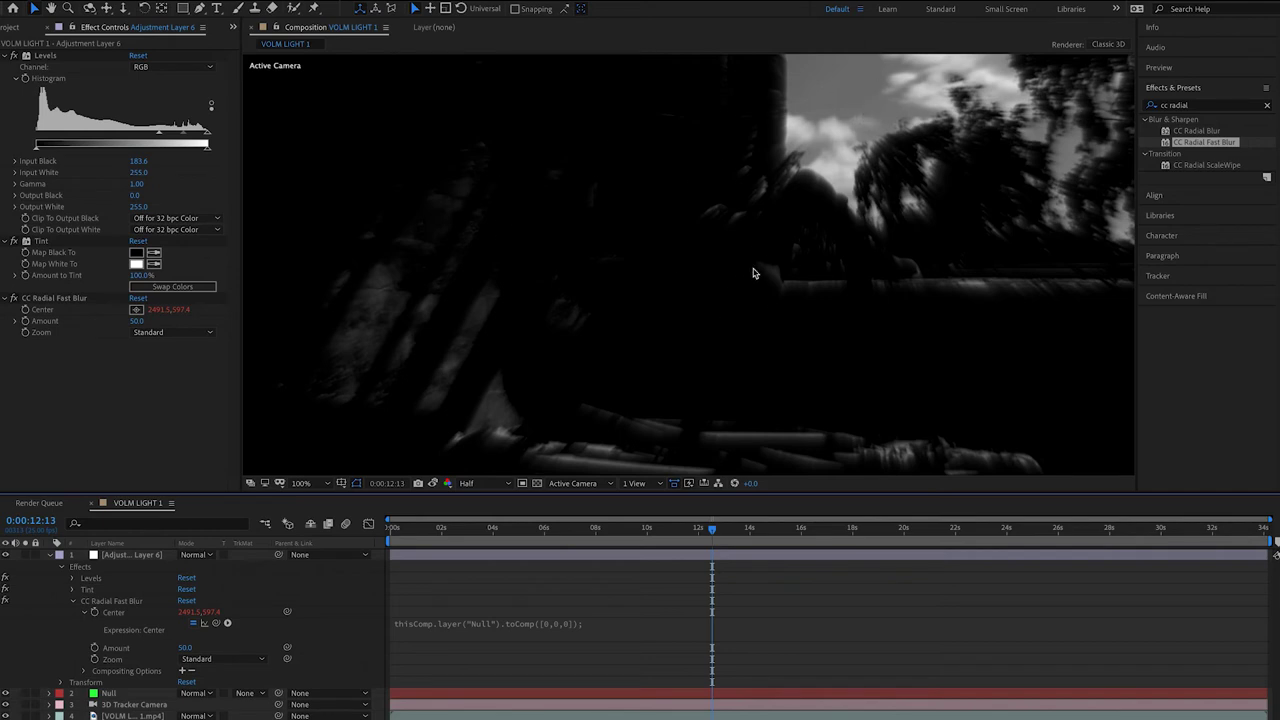
Set the Zoom option of CC Radial Fast Blur to Brightest.
left_click(202, 334)
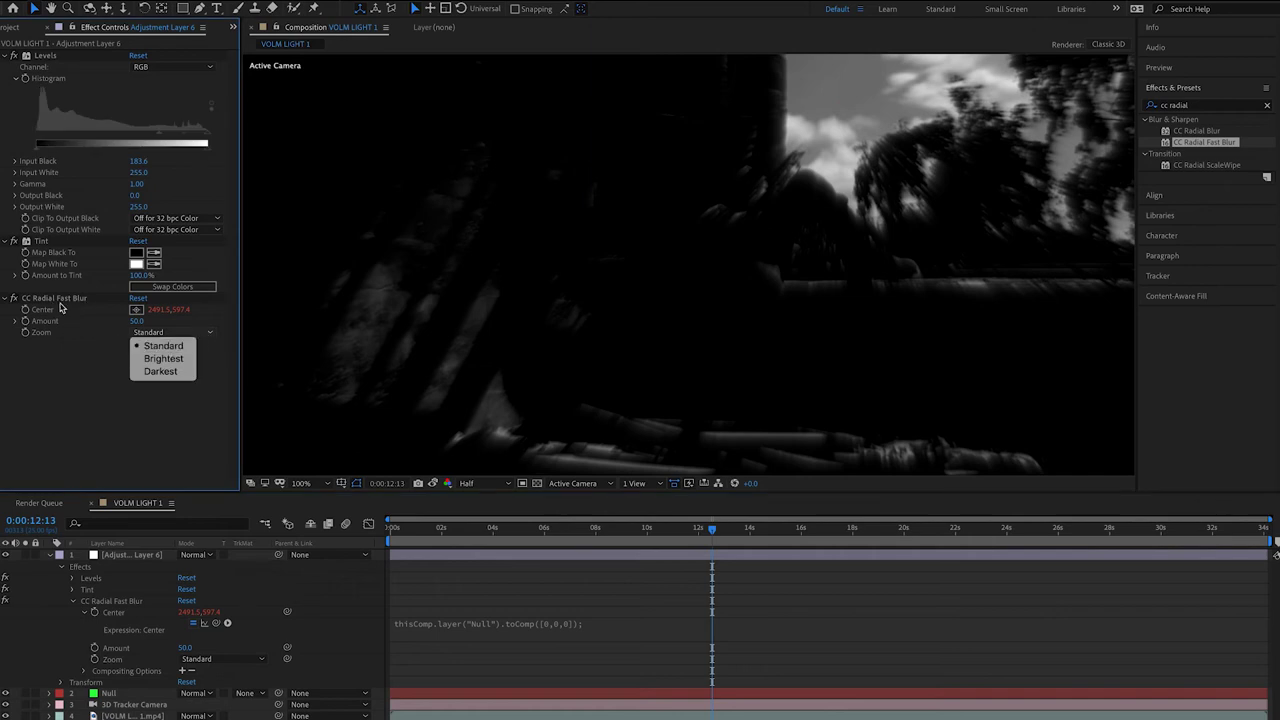
left_click(85, 355)
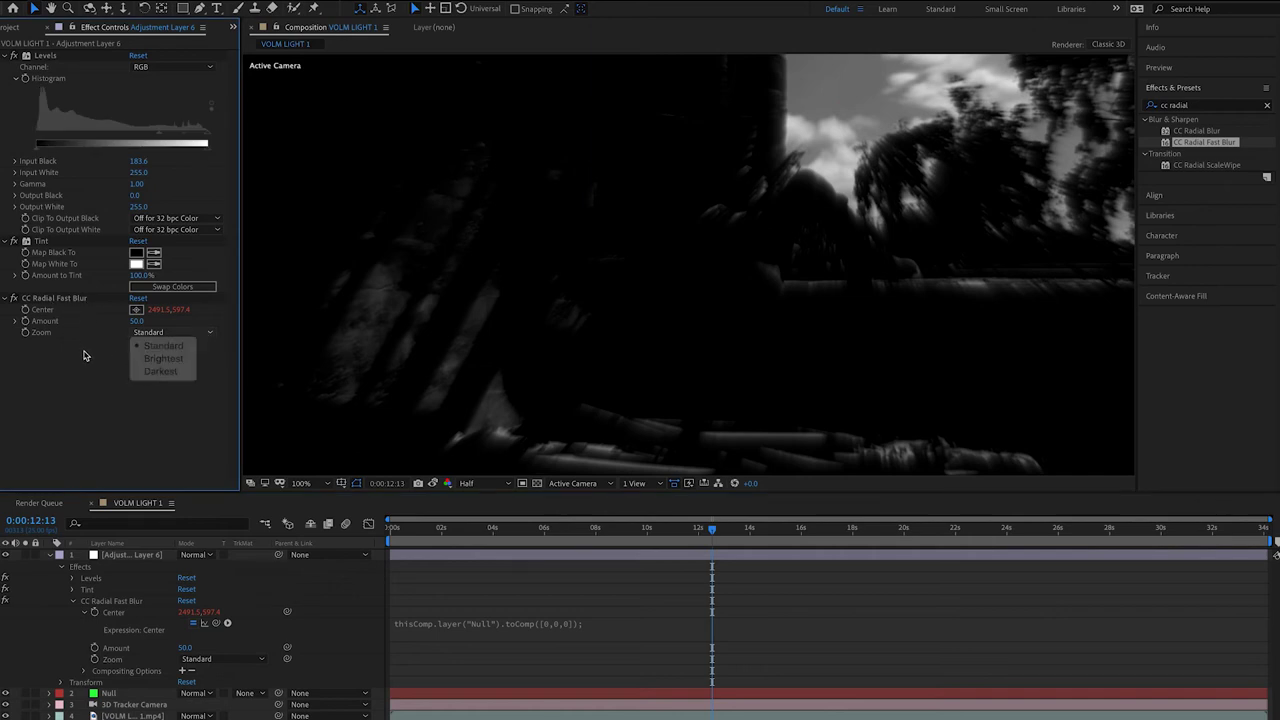
left_click(181, 334)
left_click(160, 359)
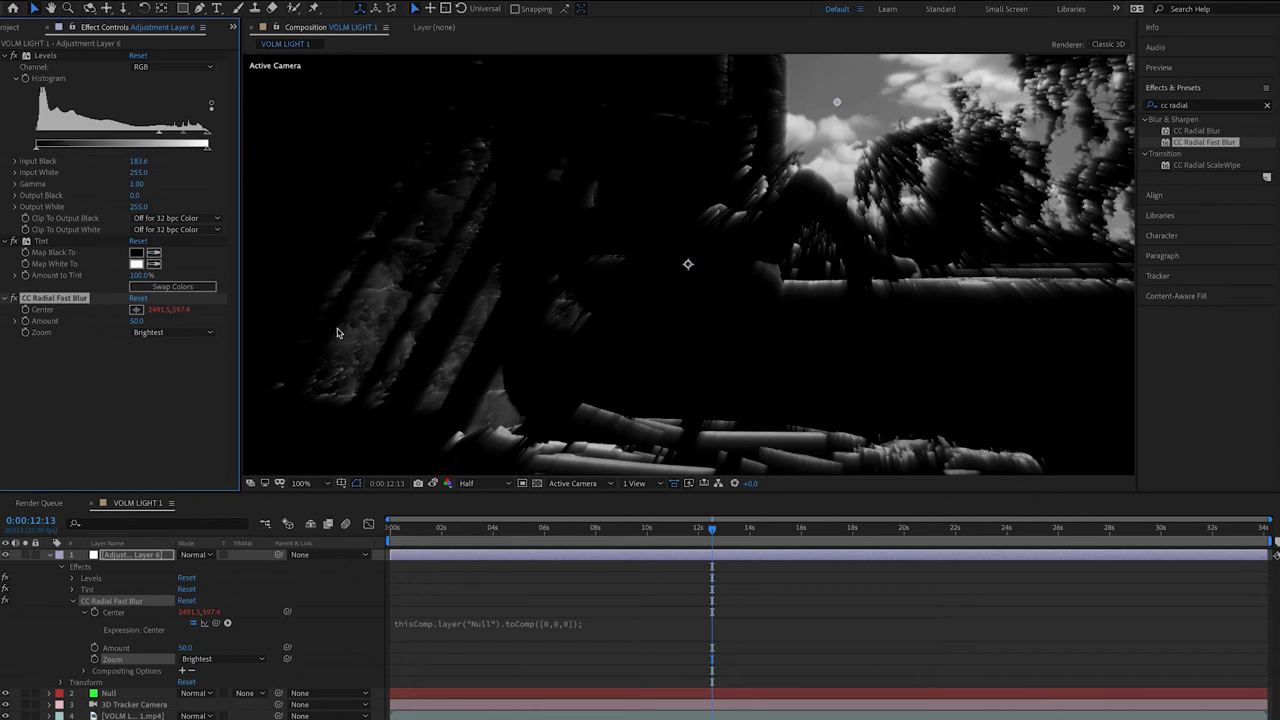
Set the adjustment layer's blending mode to Screen and its CC Radial Fast Blur Amount to 90.
left_click(207, 556)
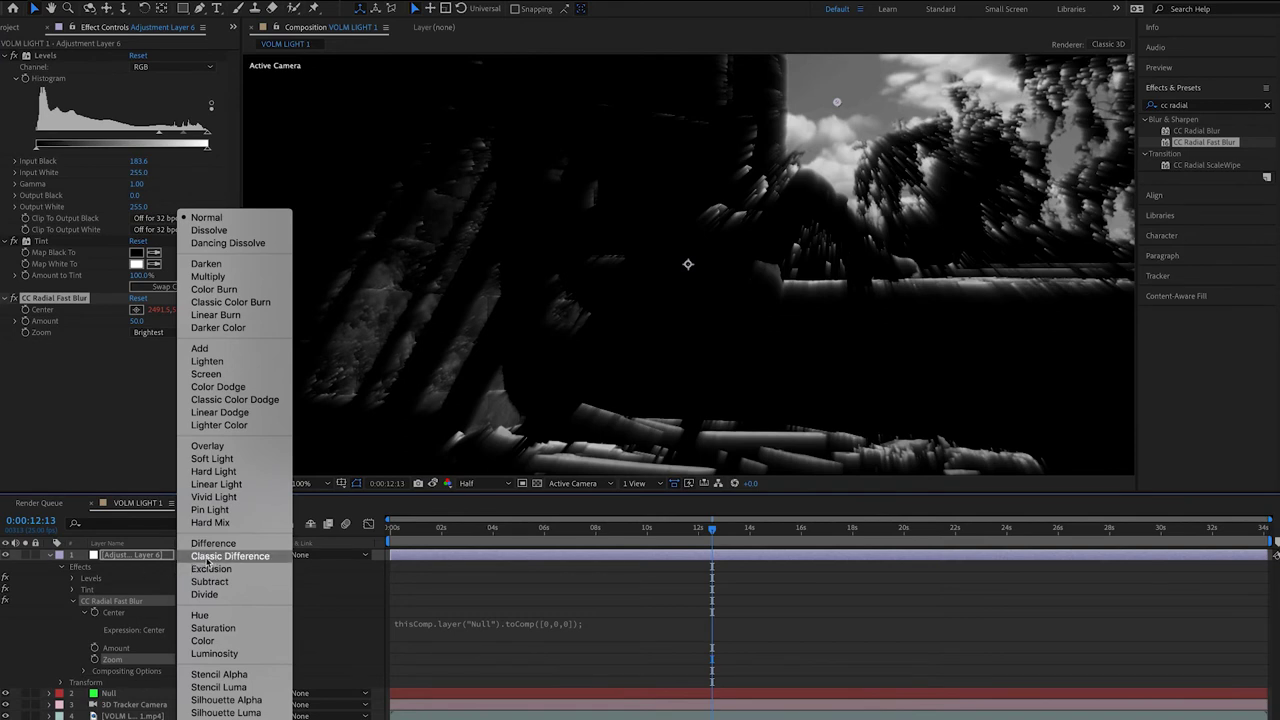
left_click(230, 376)
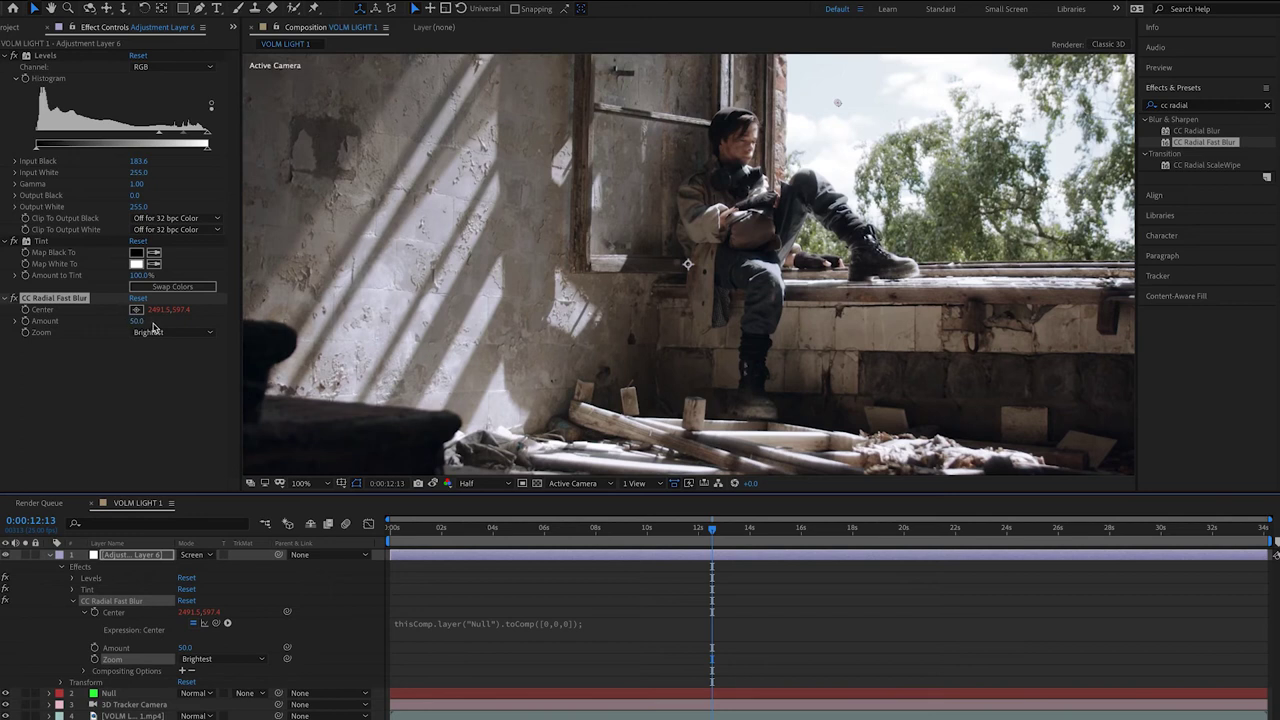
left_click_drag(138, 323, 167, 322)
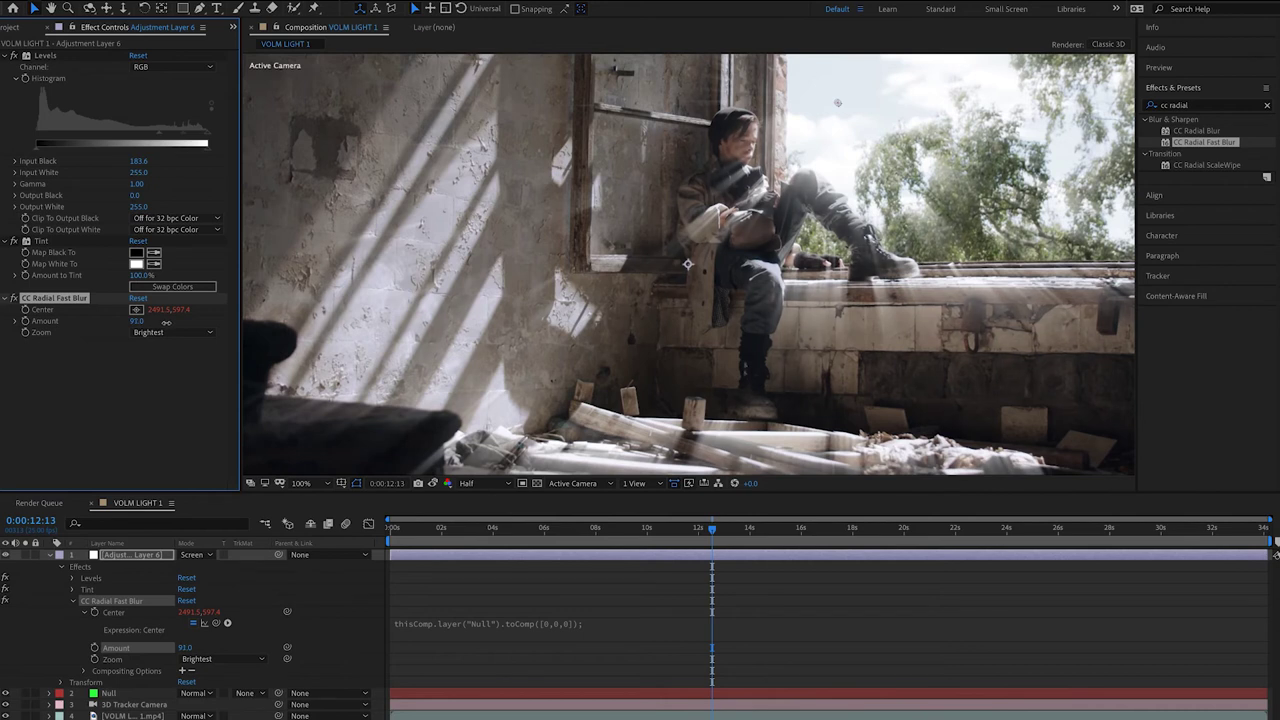
left_click(177, 360)
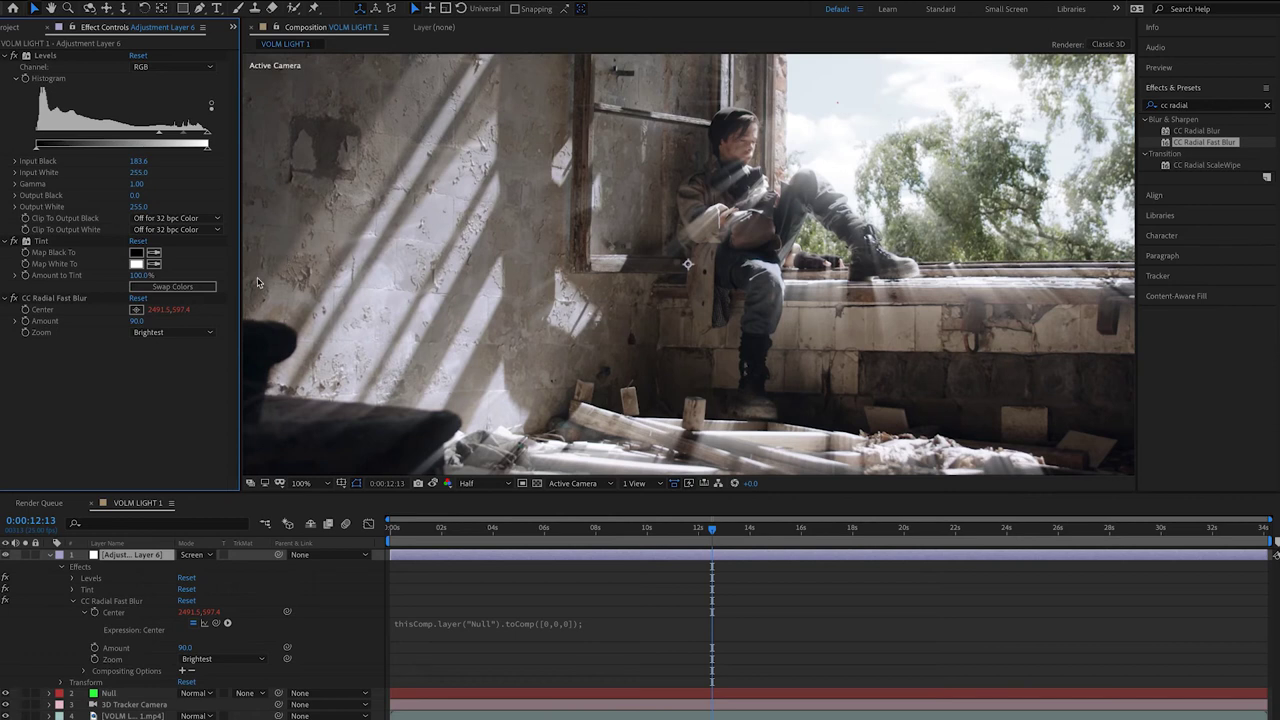
Change the Tint effect's Map White To color to a muted light blue, 5EB1C8.
left_click(137, 265)
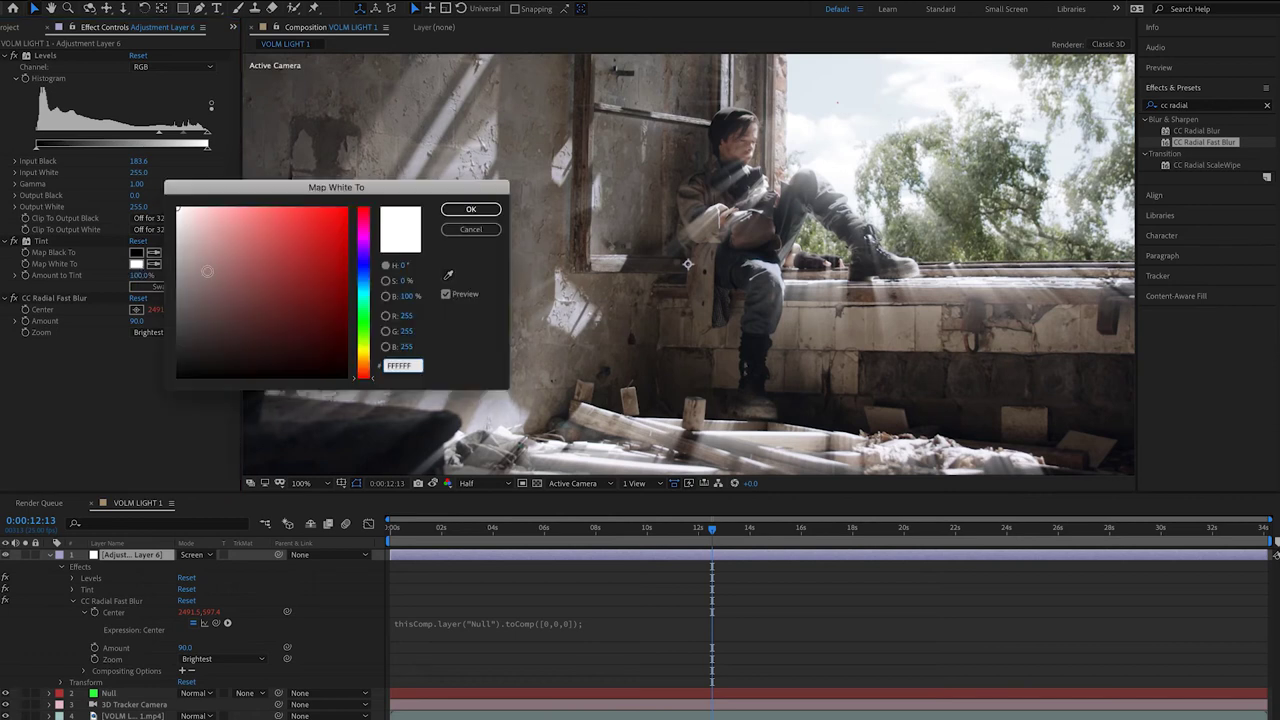
left_click_drag(365, 276, 309, 249)
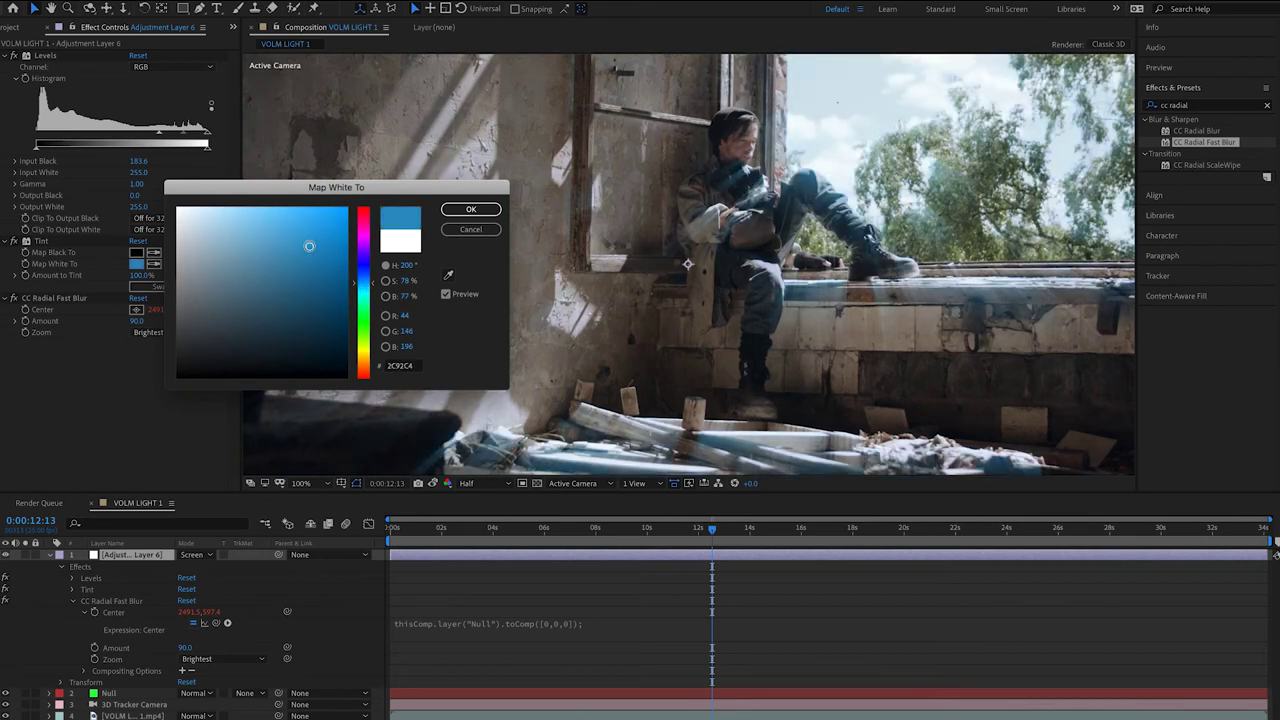
left_click_drag(351, 290, 354, 293)
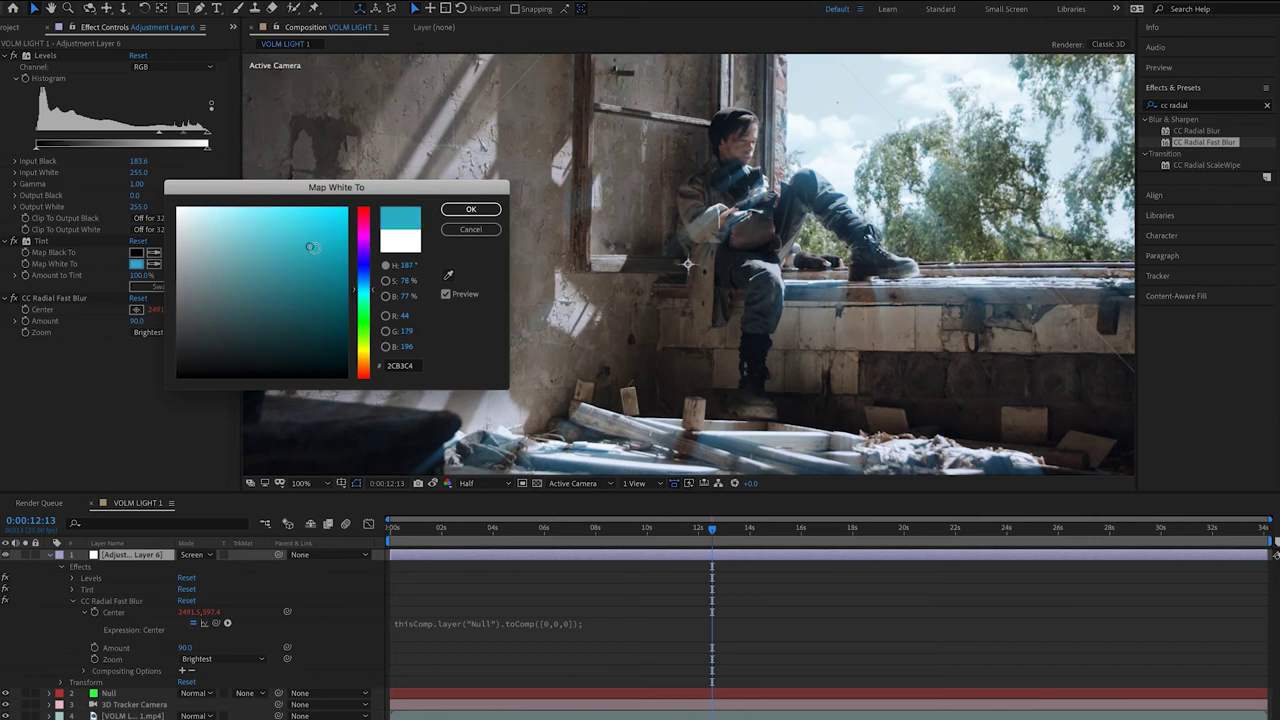
mouse_move(310, 247)
left_mouse_down()
mouse_move(323, 241)
mouse_move(309, 236)
left_mouse_up()
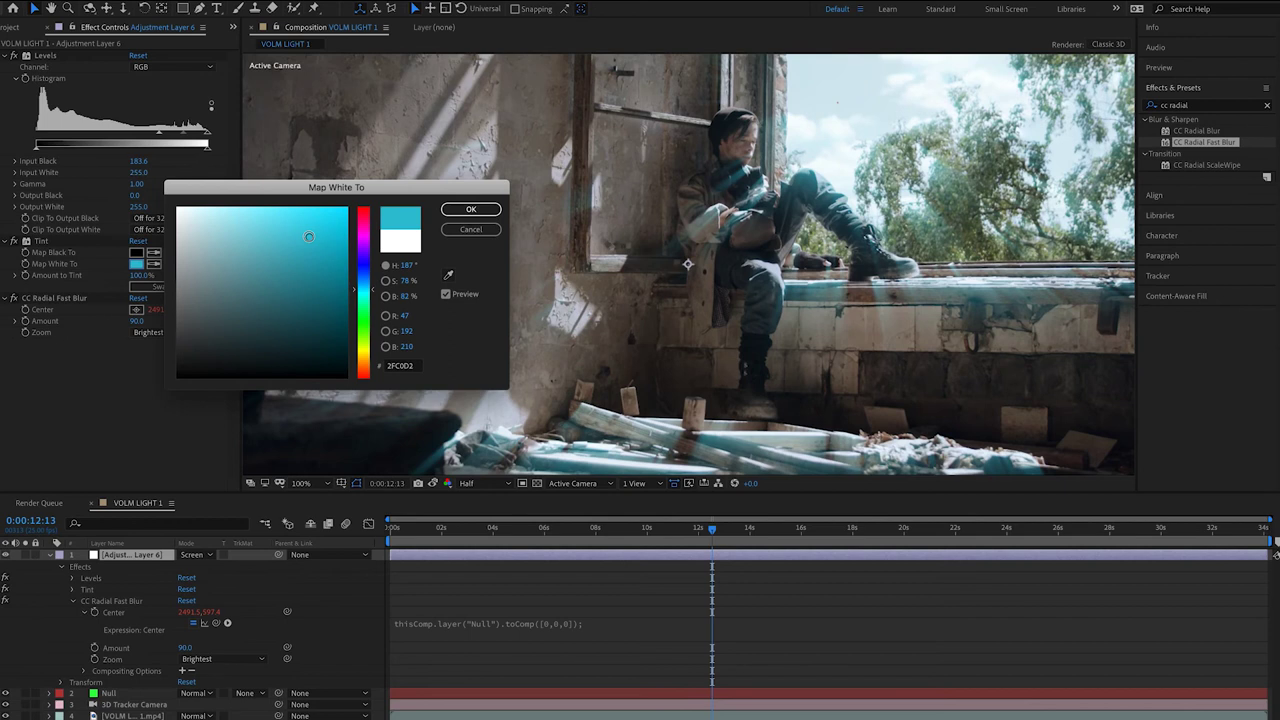
mouse_move(355, 291)
left_mouse_down()
mouse_move(360, 240)
mouse_move(362, 357)
mouse_move(359, 285)
left_mouse_up()
left_click_drag(309, 237, 261, 240)
left_click(271, 250)
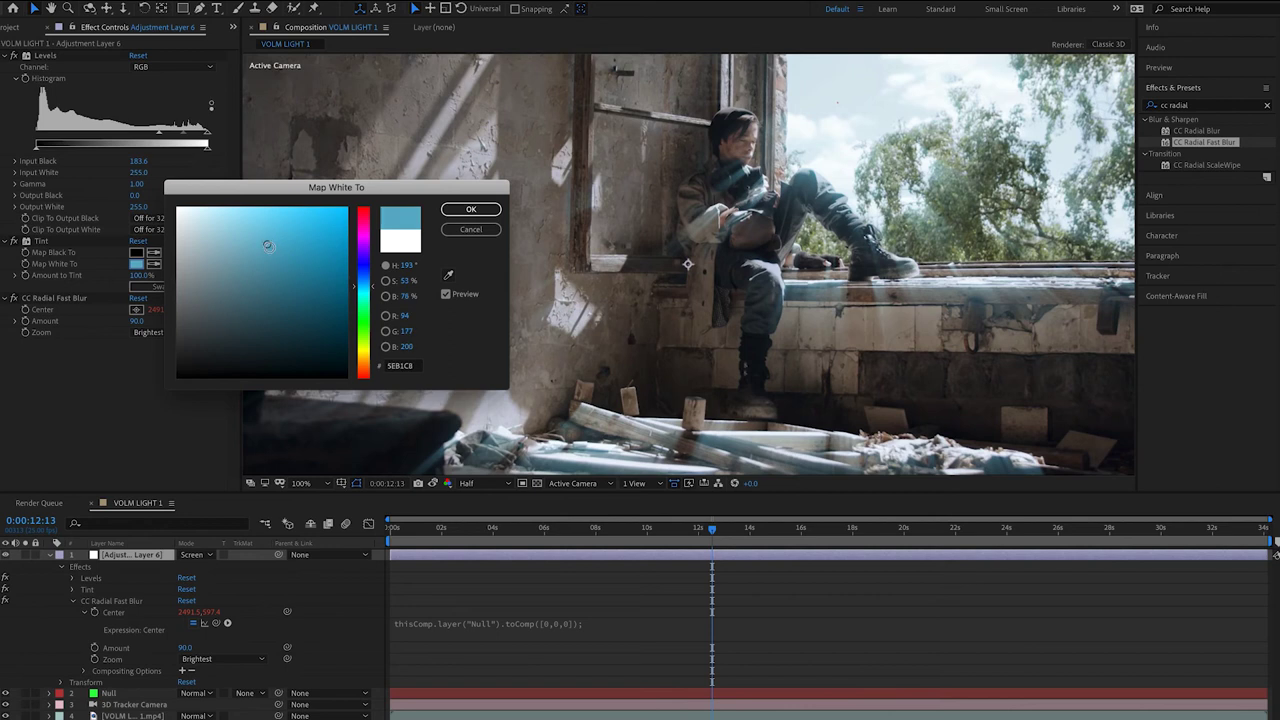
left_click(463, 212)
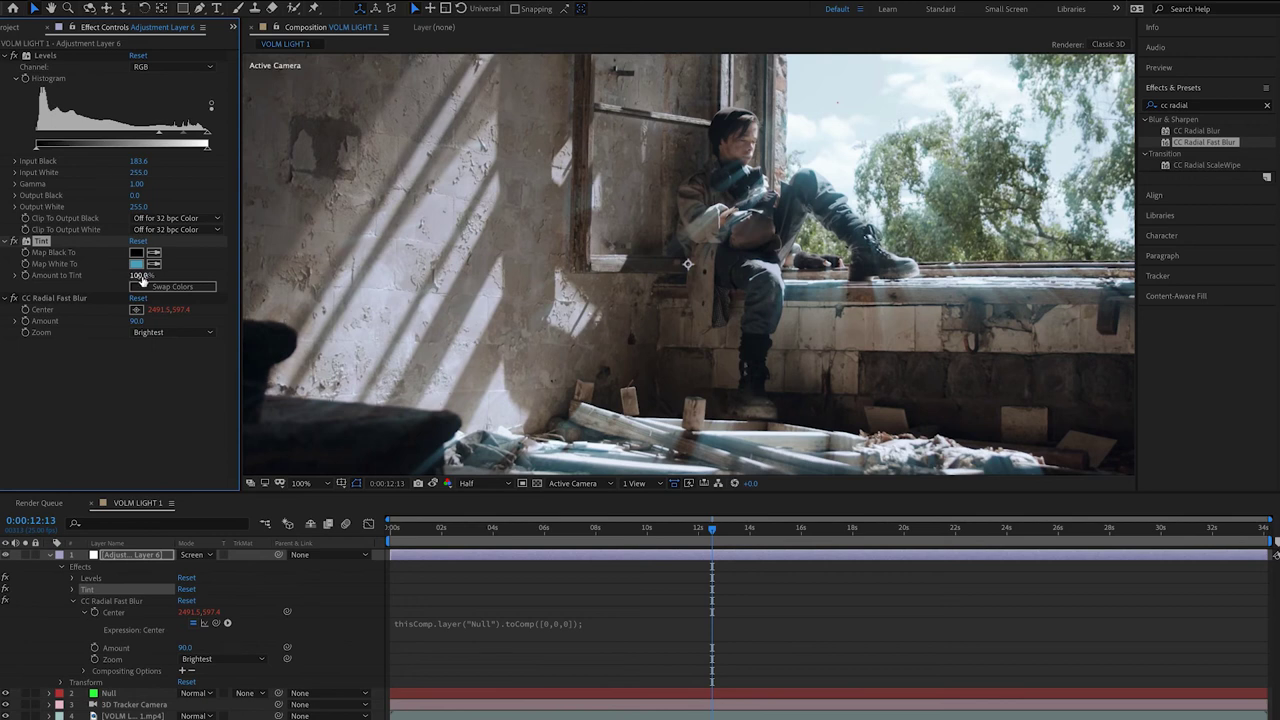
Raise the CC Radial Fast Blur Amount to 95 and collapse the adjustment layer's expanded properties.
left_click_drag(139, 321, 143, 321)
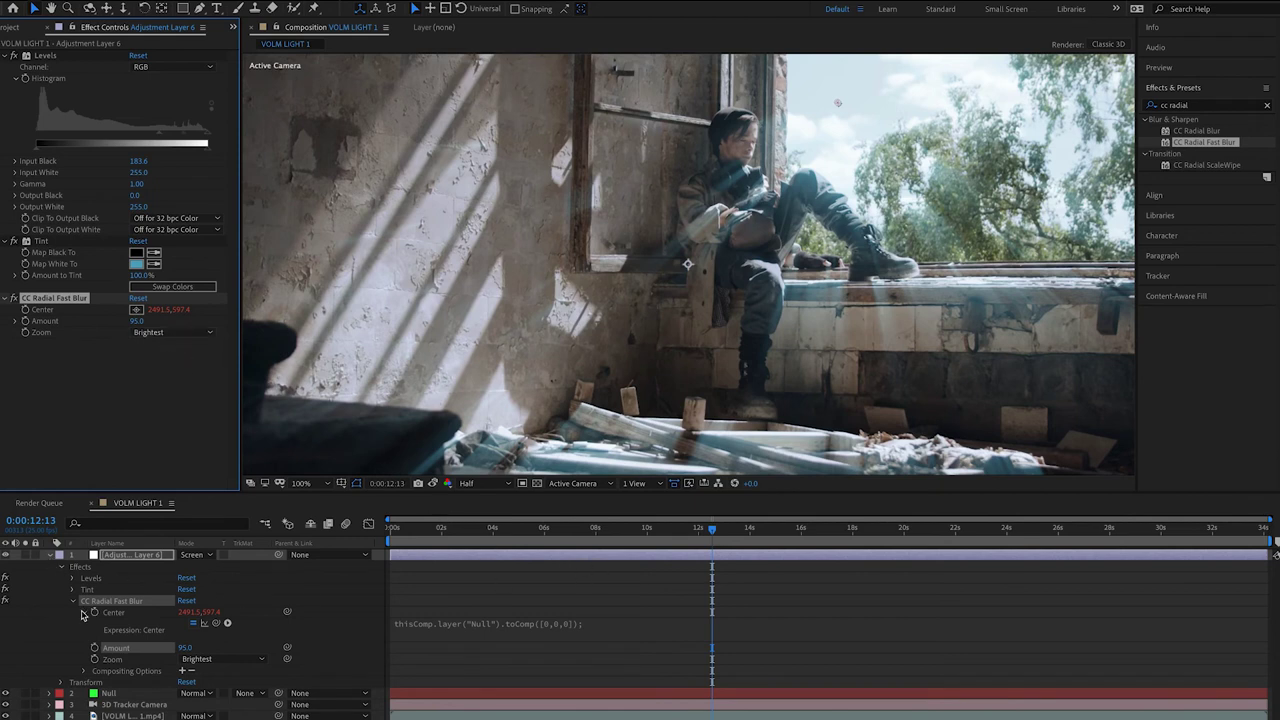
left_click(84, 613)
left_click(72, 601)
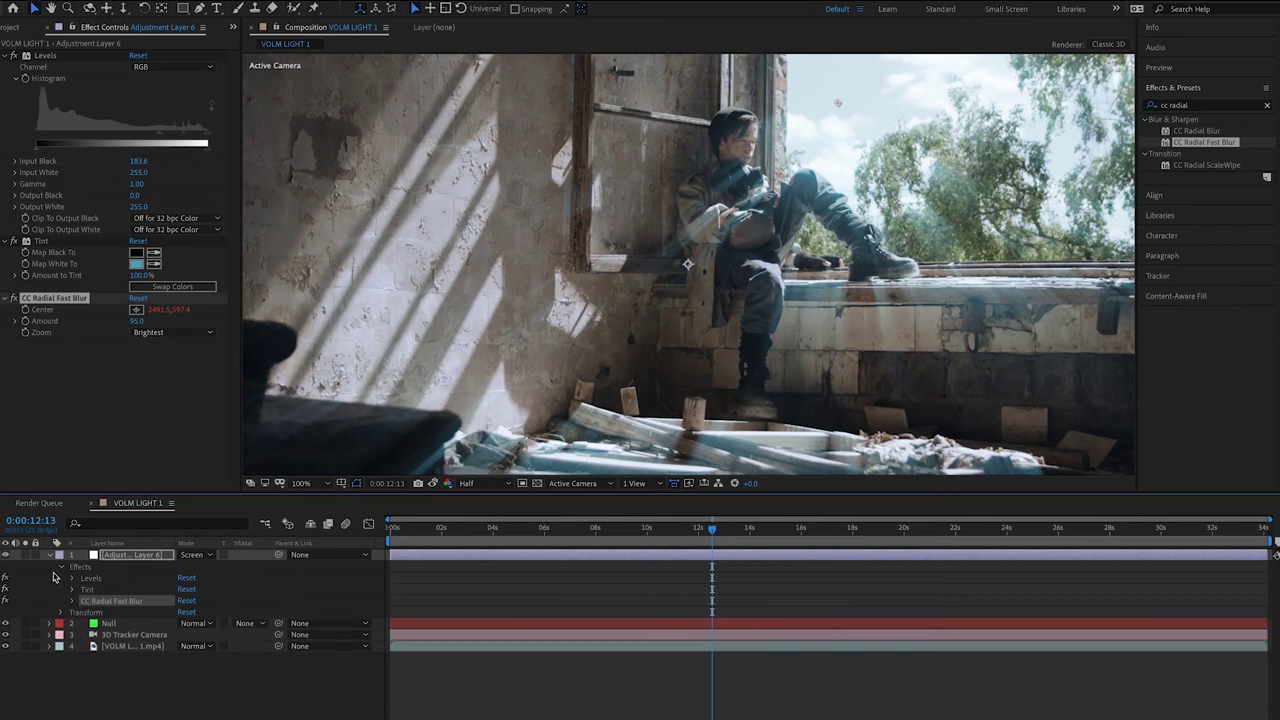
left_click(61, 566)
left_click(50, 556)
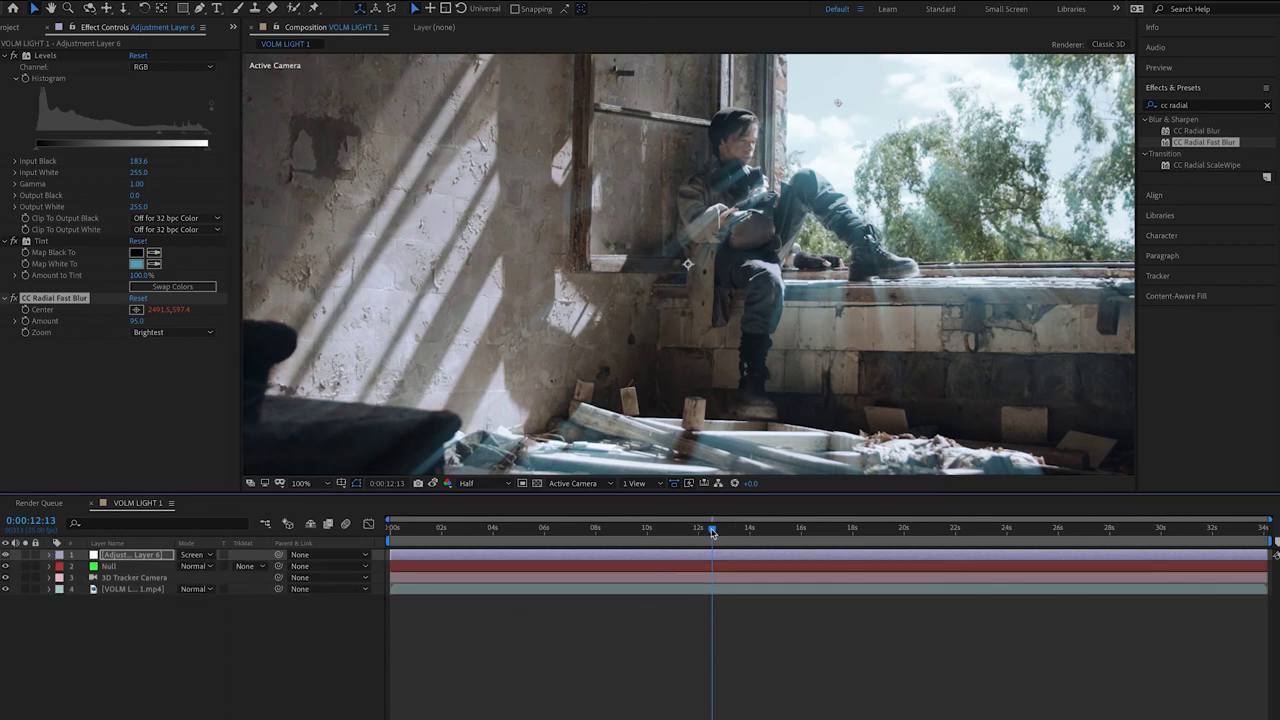
Scrub through the composition with the null selected to check the rays' origin against it, ending at the first frame.
left_click_drag(712, 531, 631, 531)
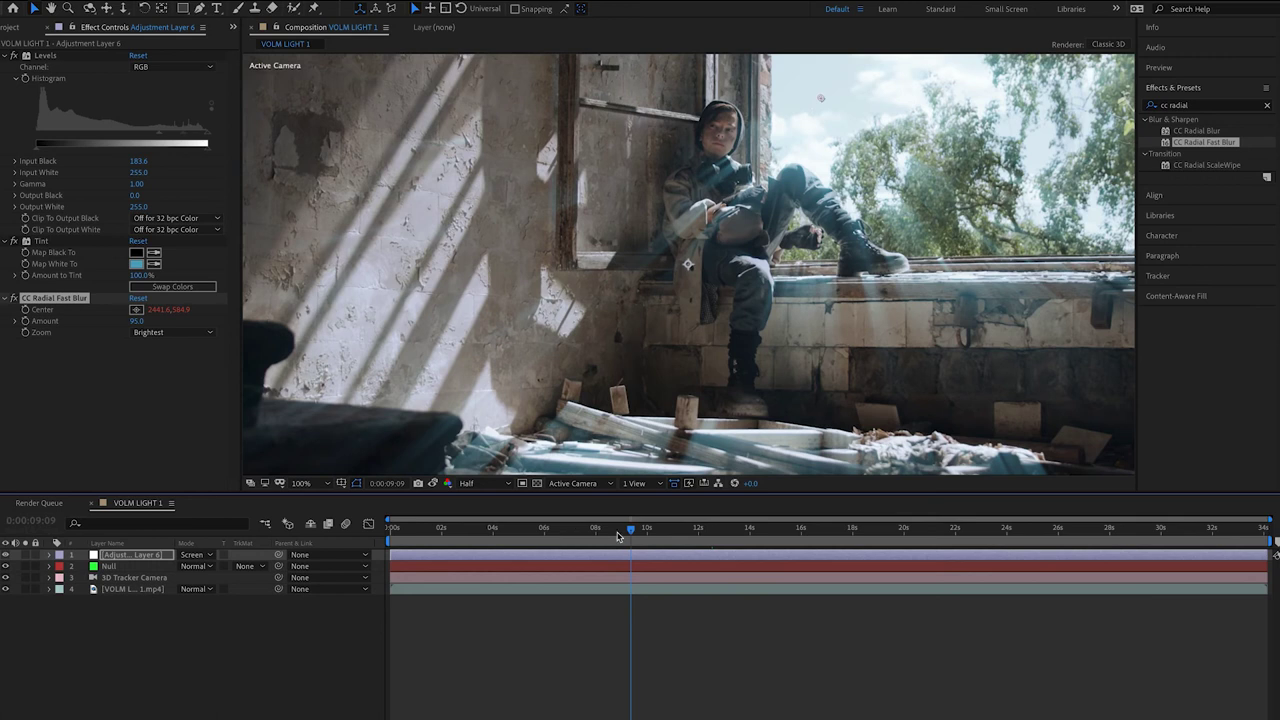
left_click_drag(632, 533, 810, 541)
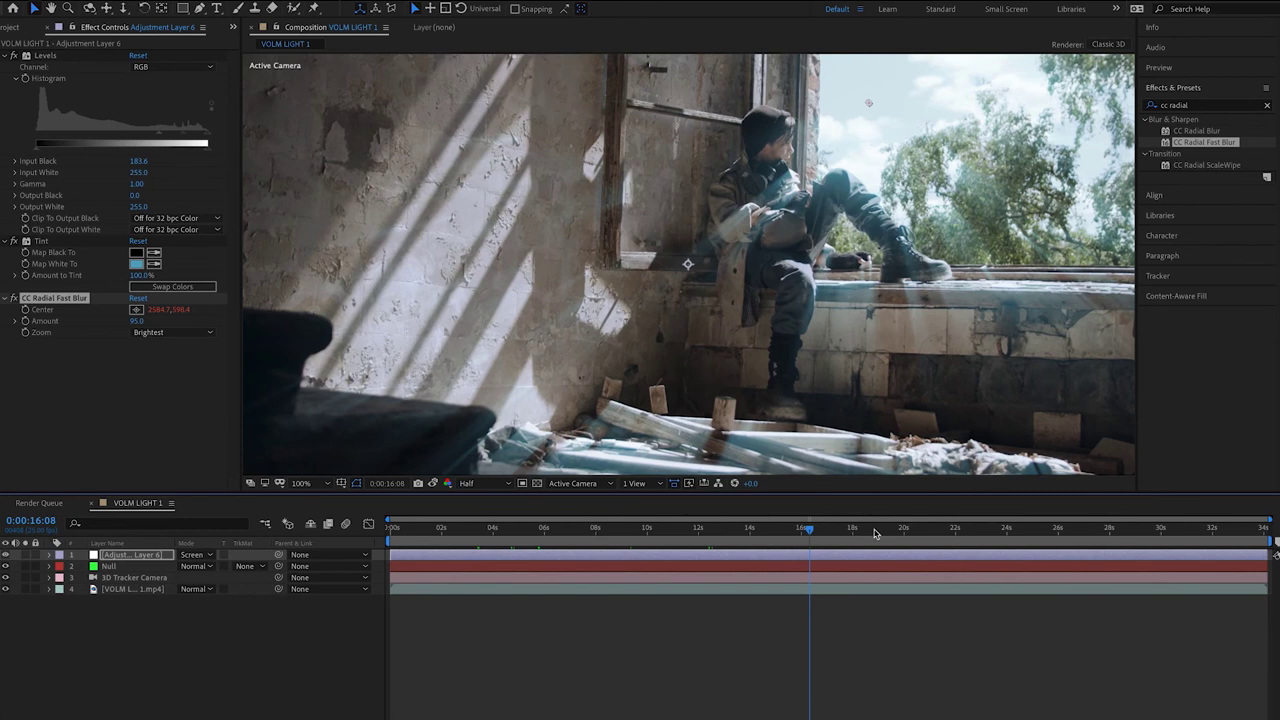
left_click_drag(812, 537, 878, 537)
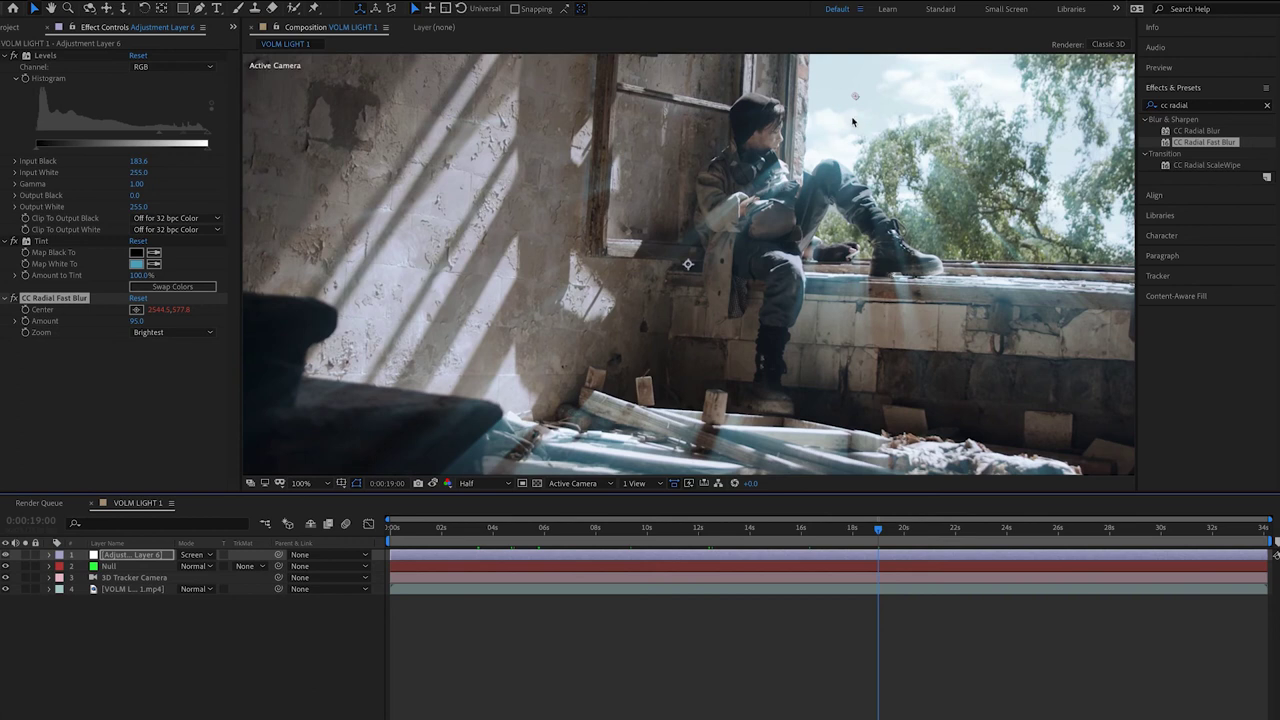
left_click(126, 567)
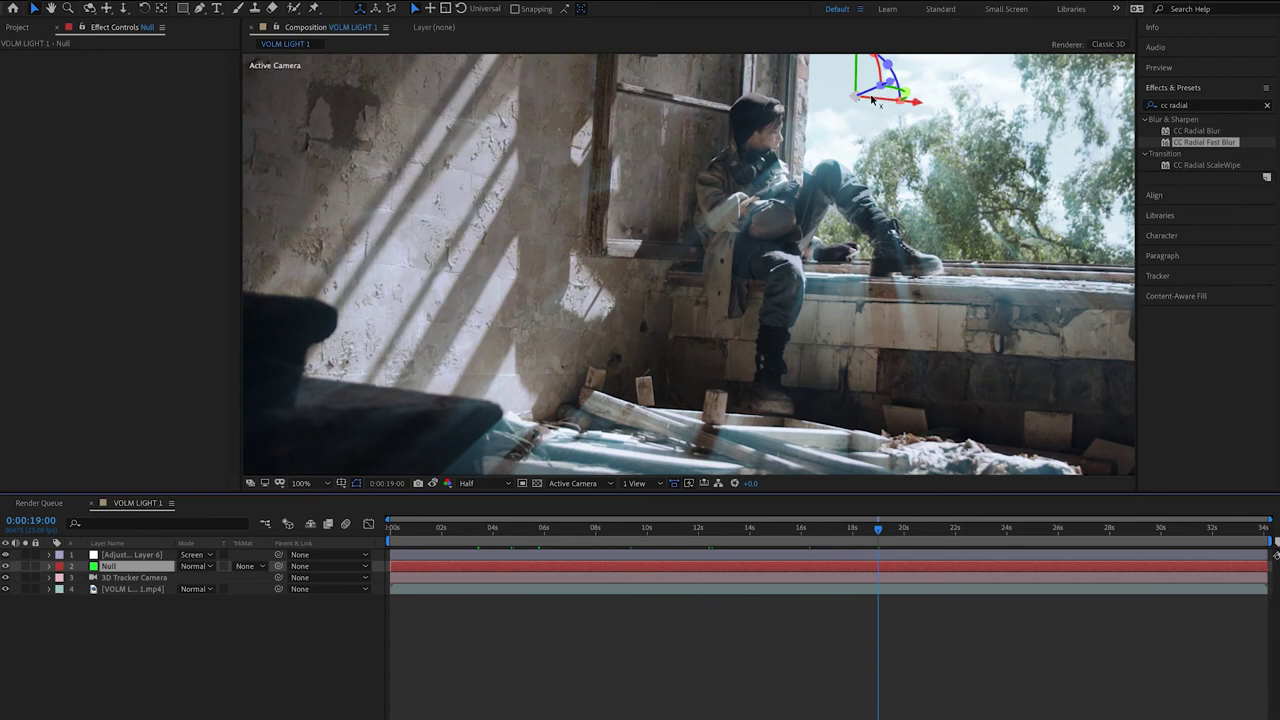
left_click_drag(873, 103, 884, 134)
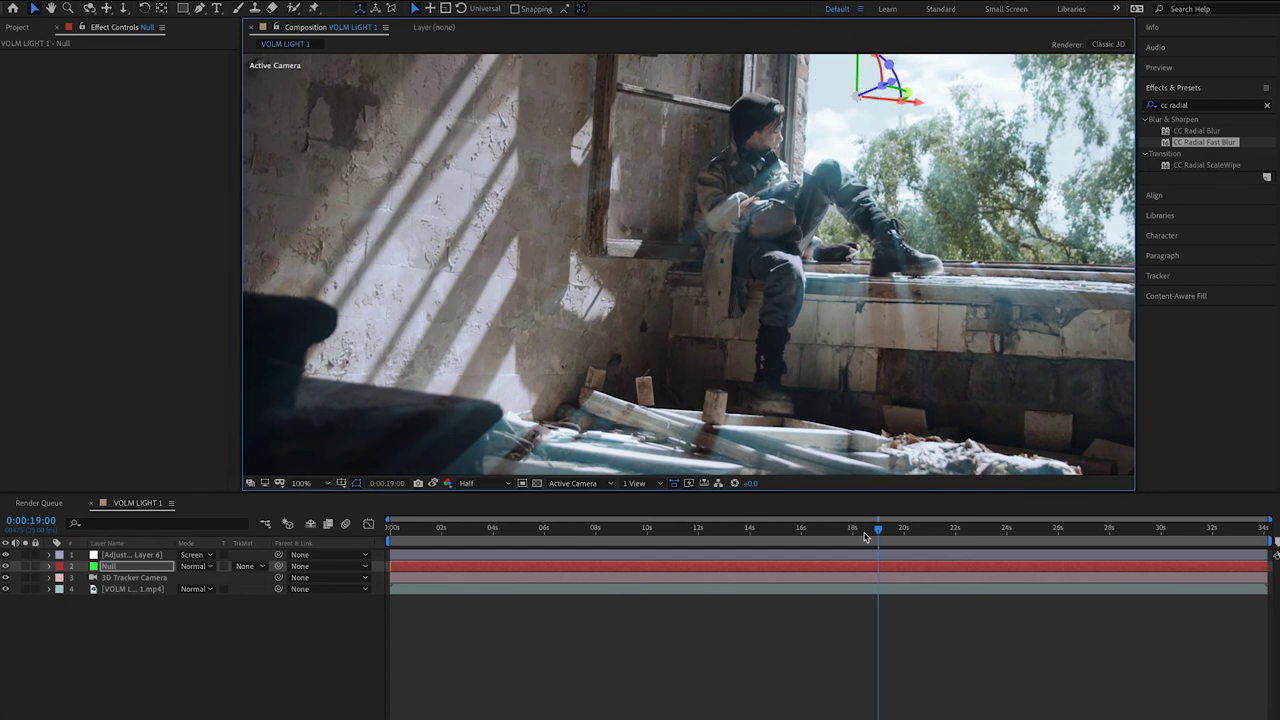
left_click_drag(878, 532, 391, 527)
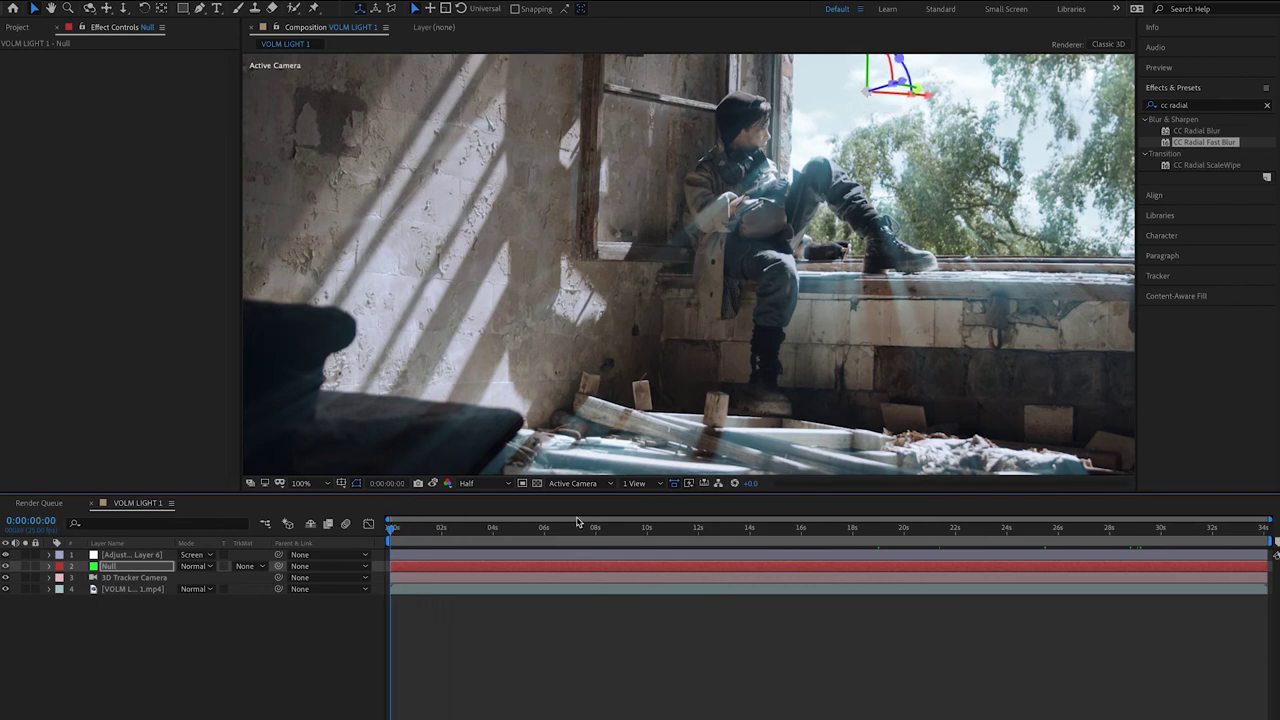